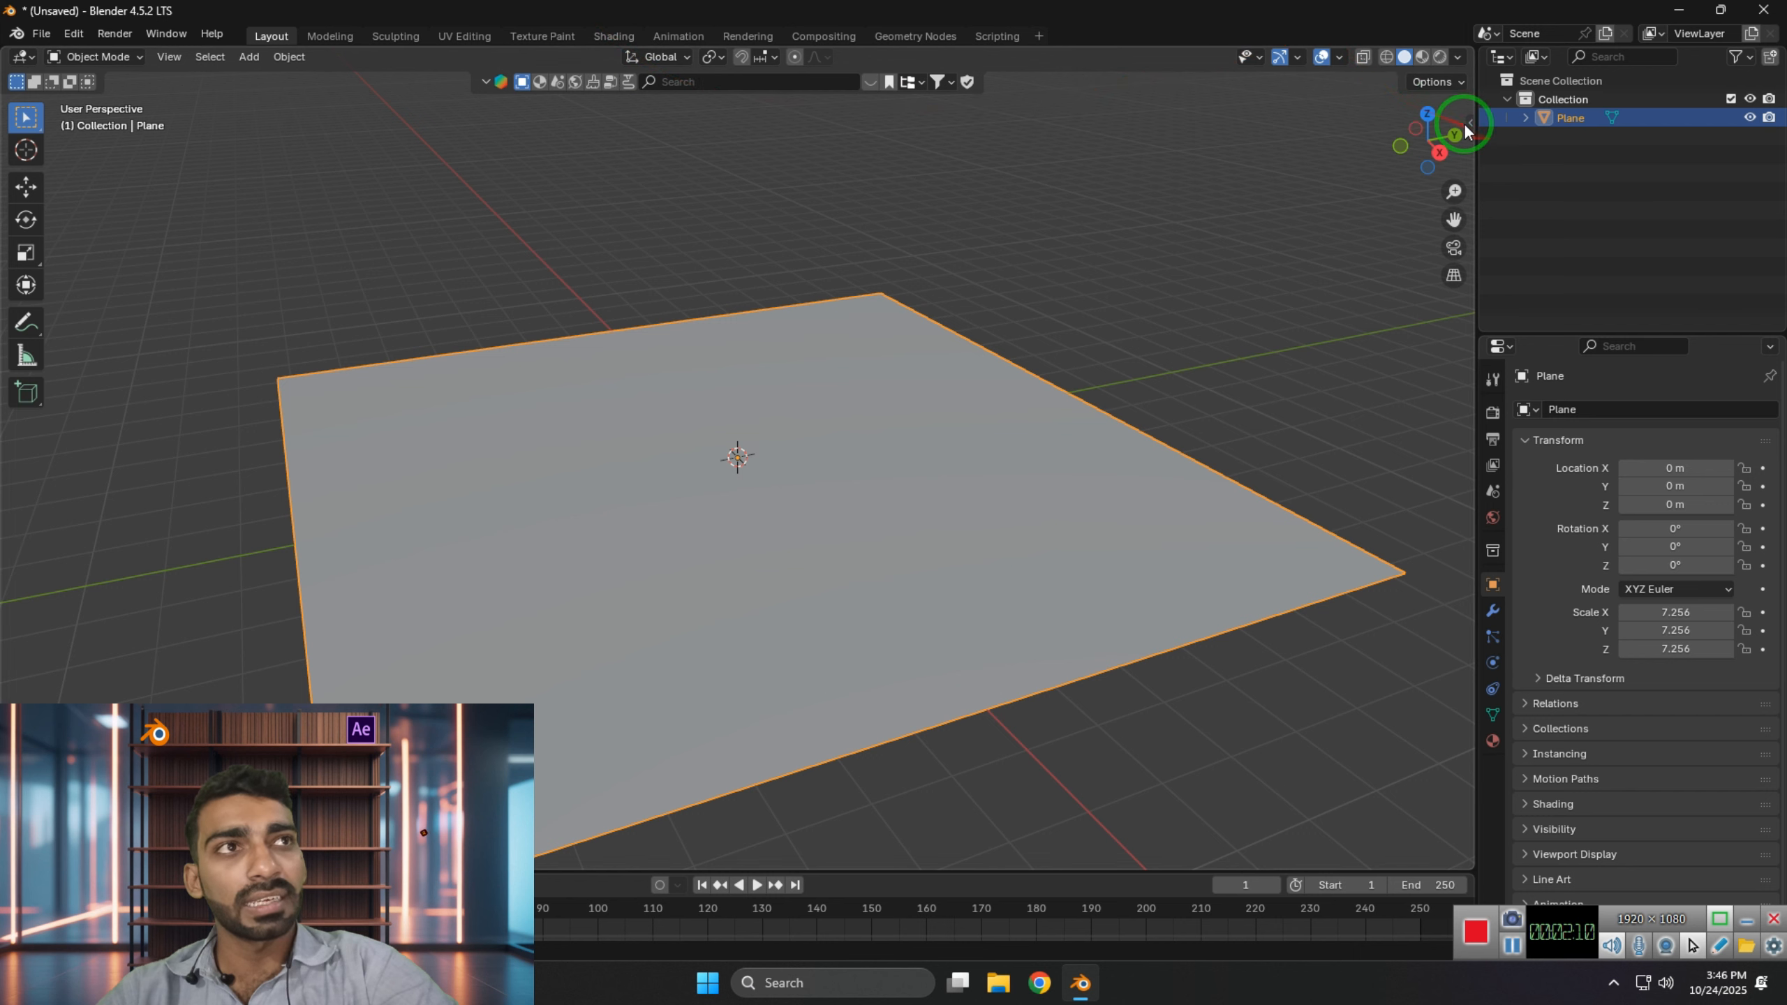
- Set the Real Snow add-on's coverage to 45% and height to 0.9 for the plane
left_click(1470, 123)
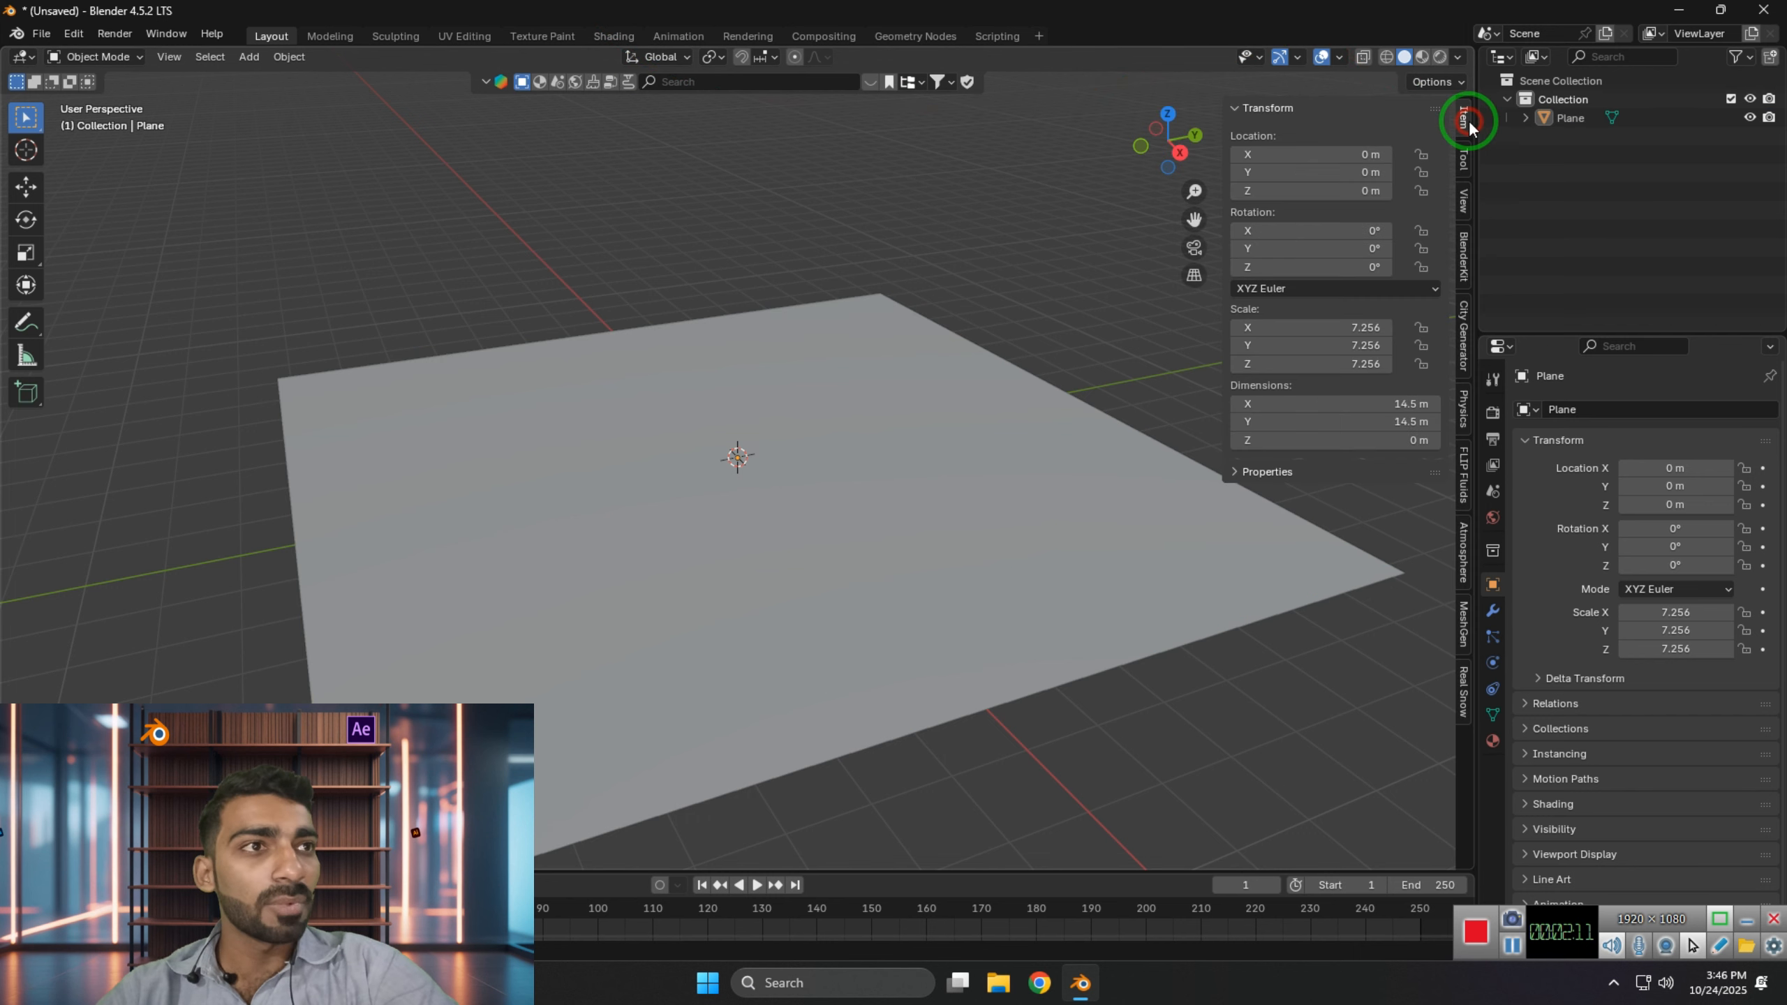
left_click(1462, 693)
left_click(1169, 559)
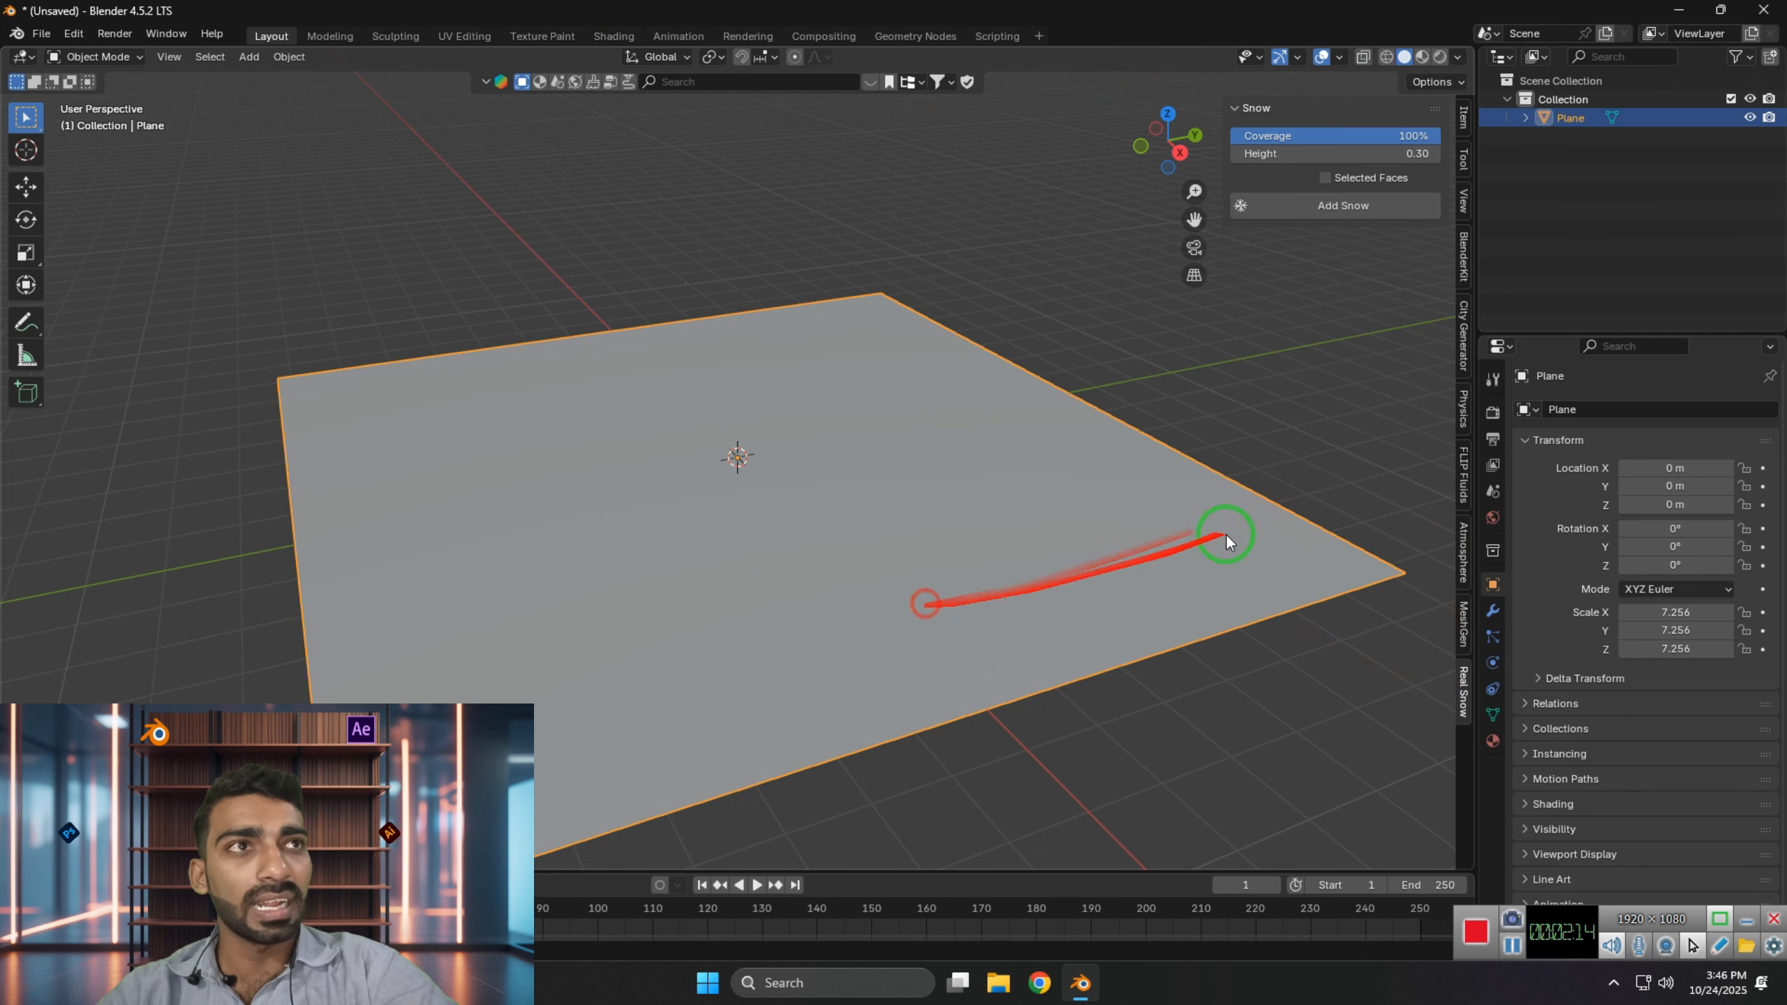
scroll(1225, 507, "down", 1)
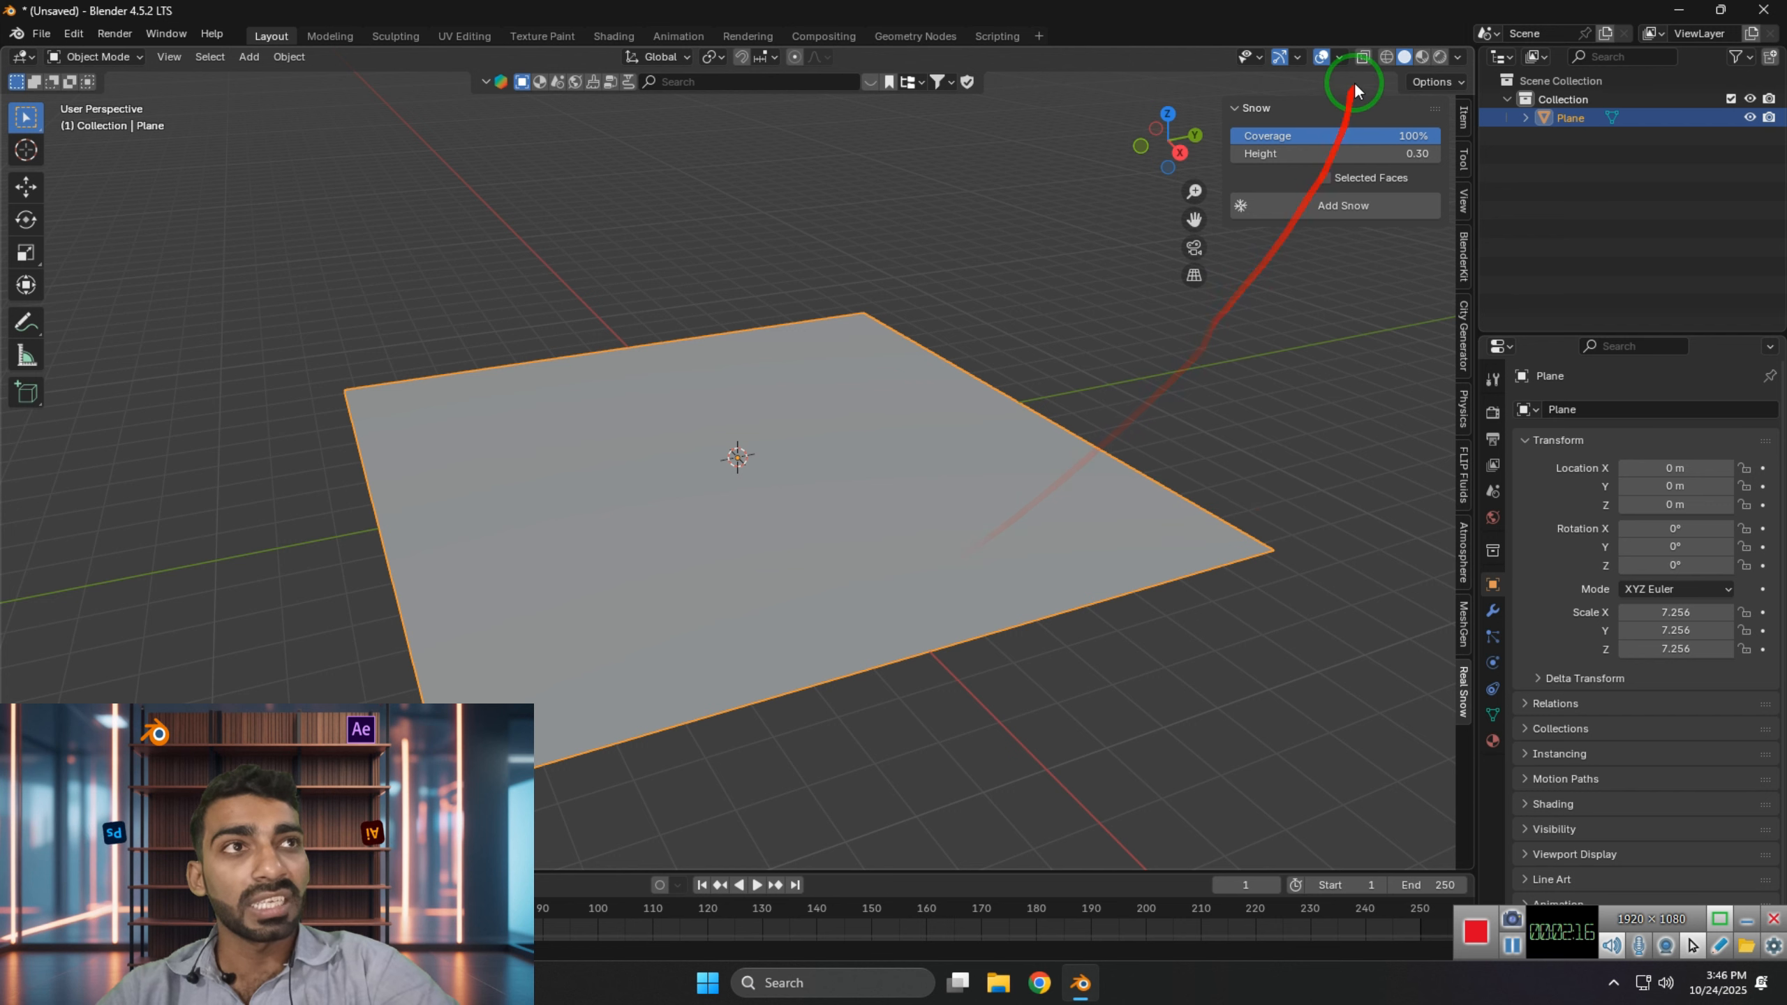
left_click(1387, 138)
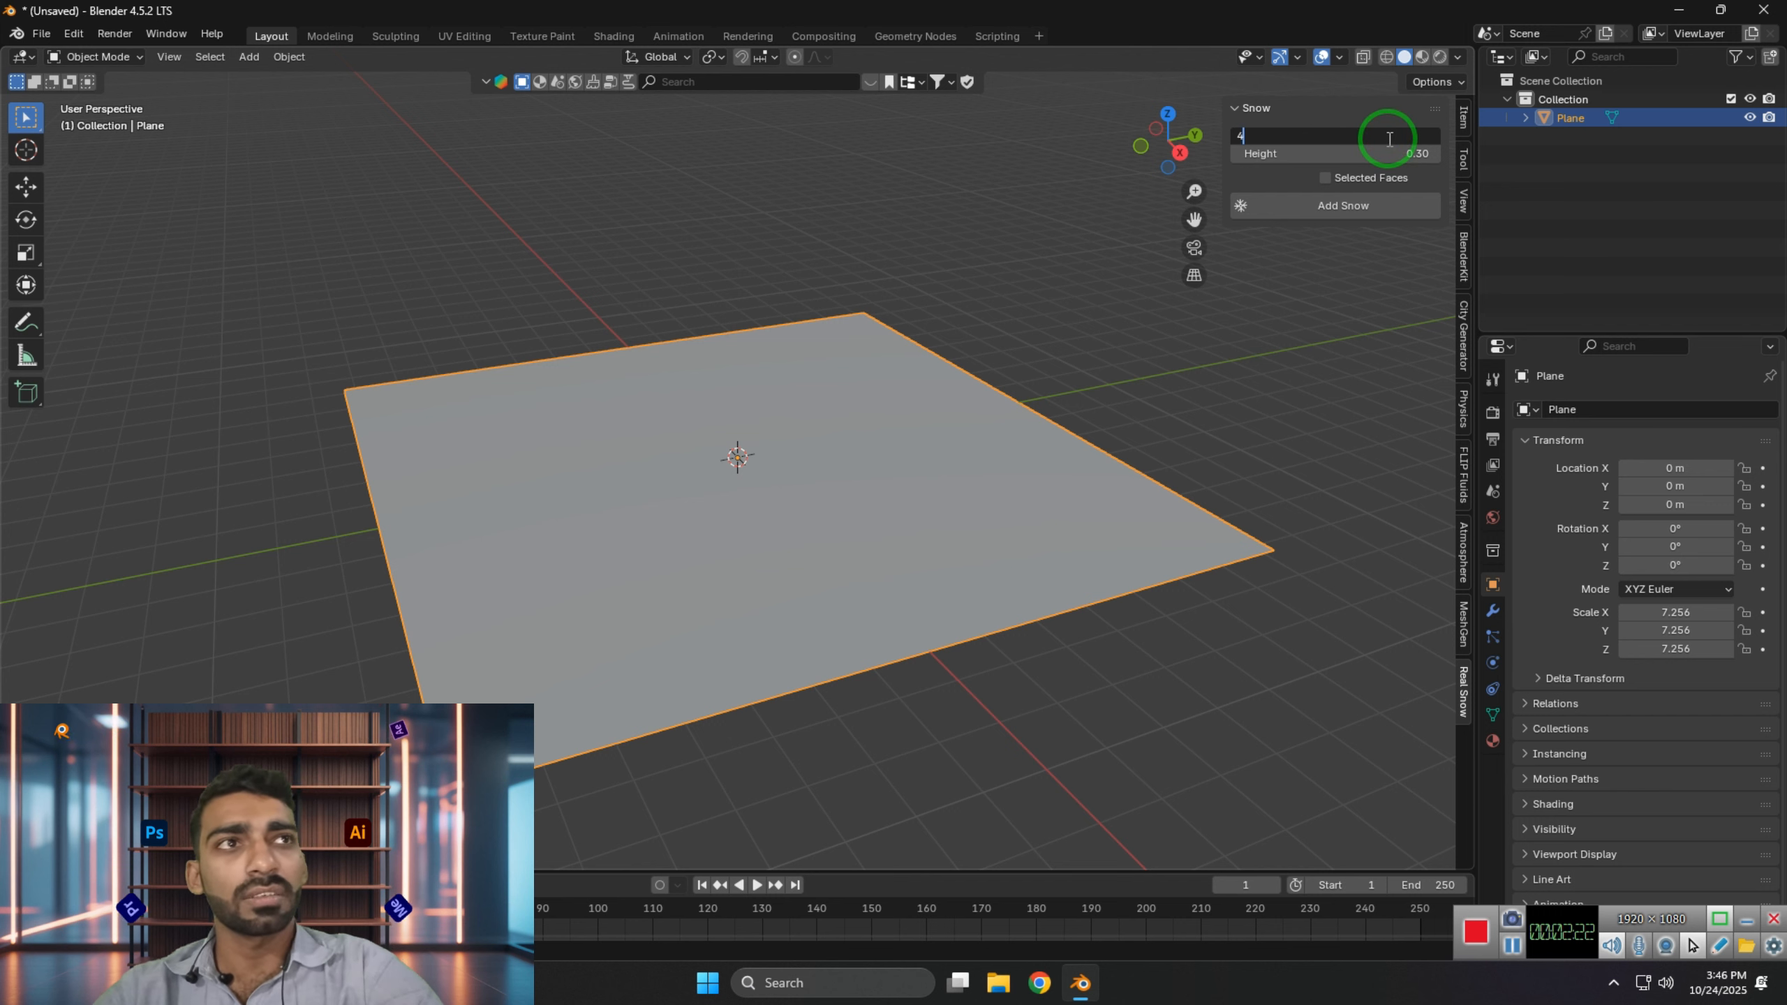
key("Return")
left_click(1422, 156)
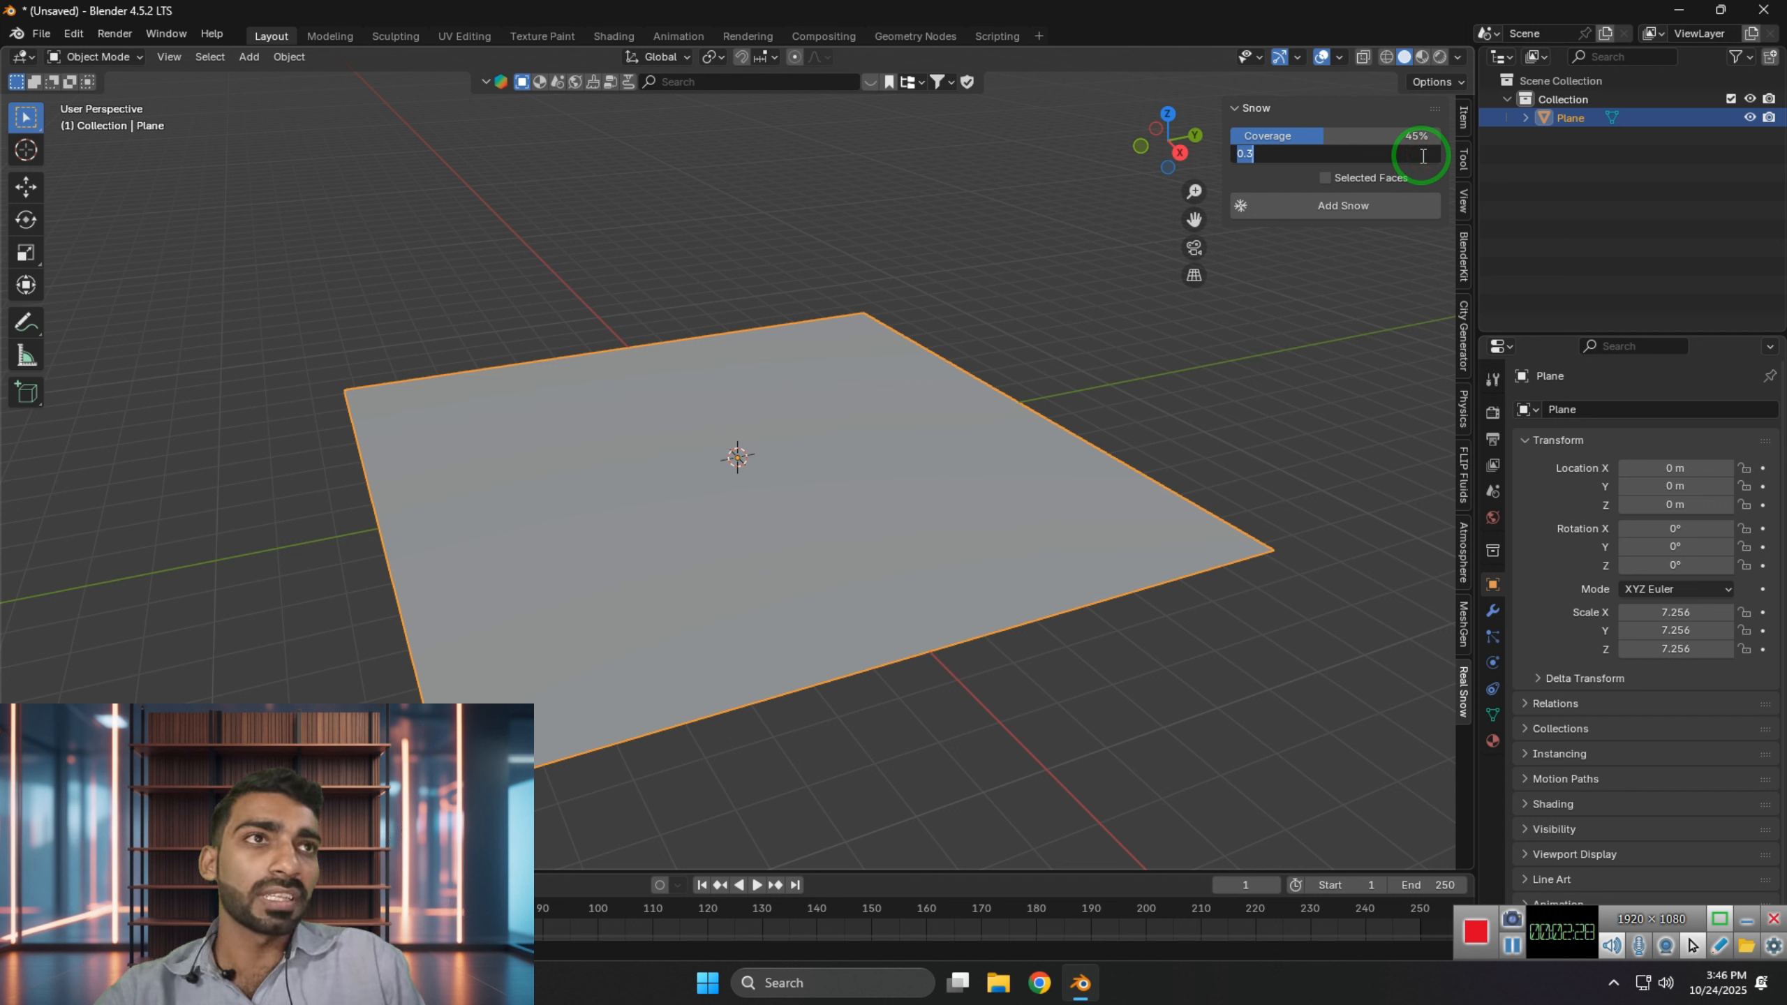
type("0.9")
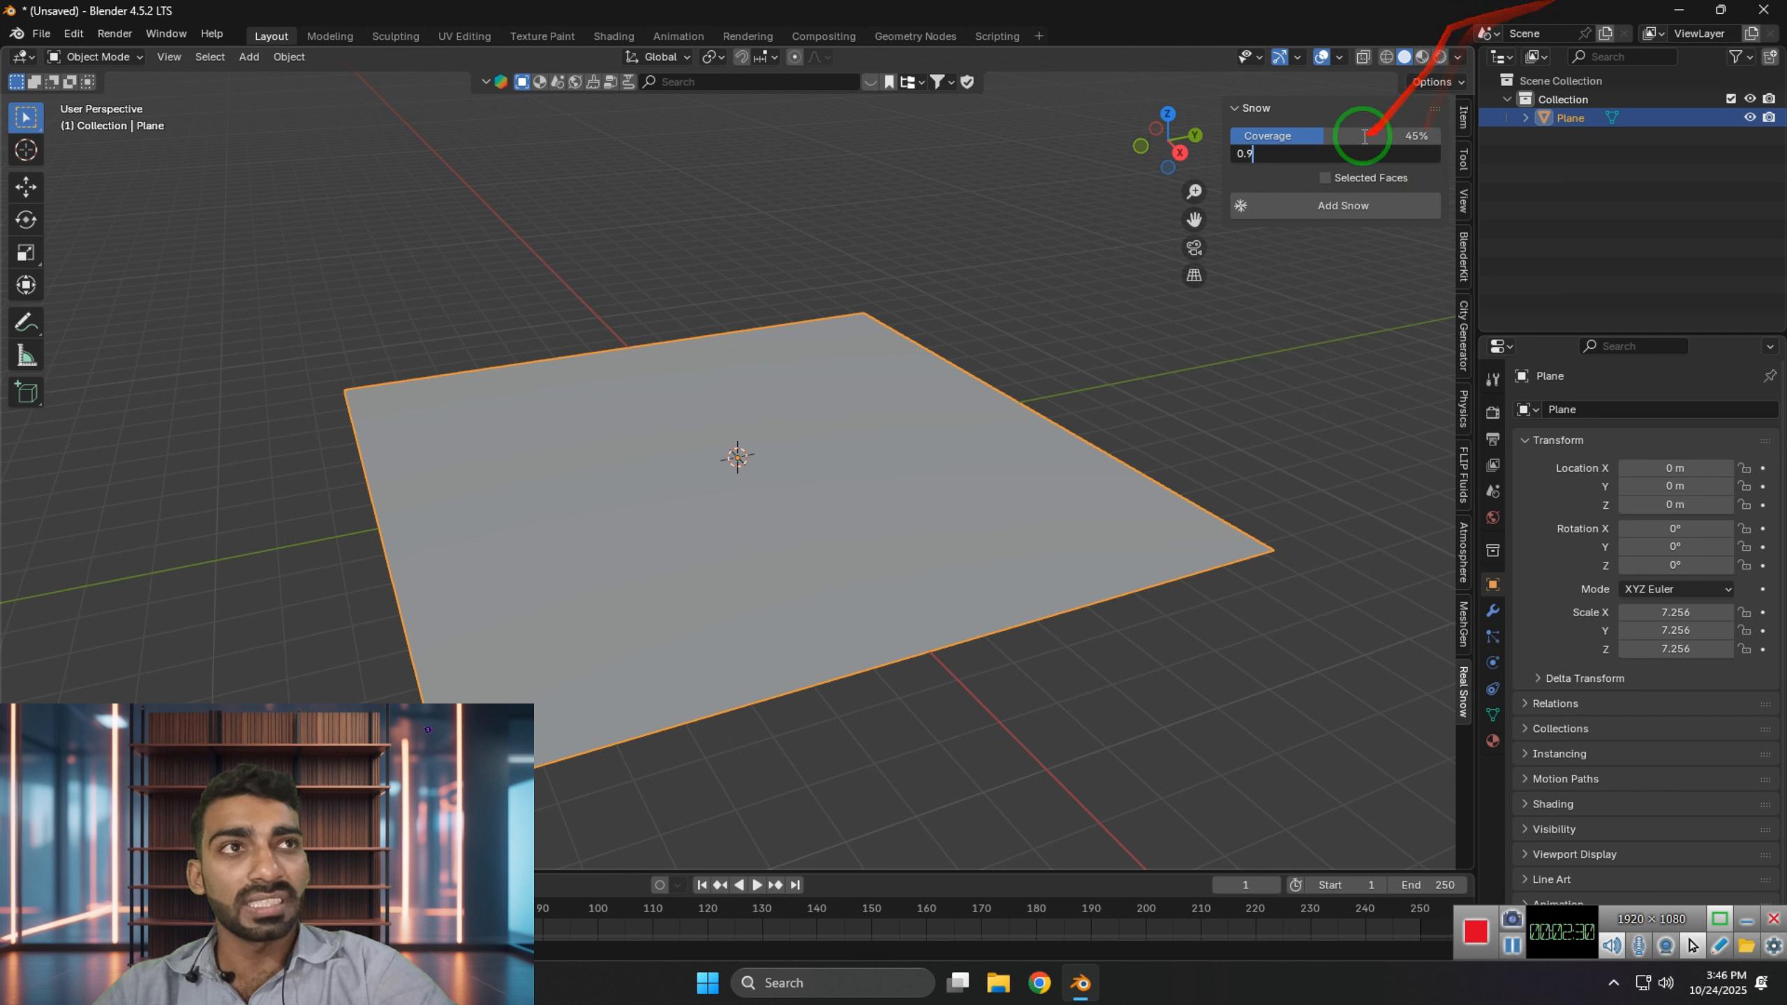
- Enable Selected Faces and generate the snow on the plane with Real Snow
left_click(1334, 182)
left_click(1332, 211)
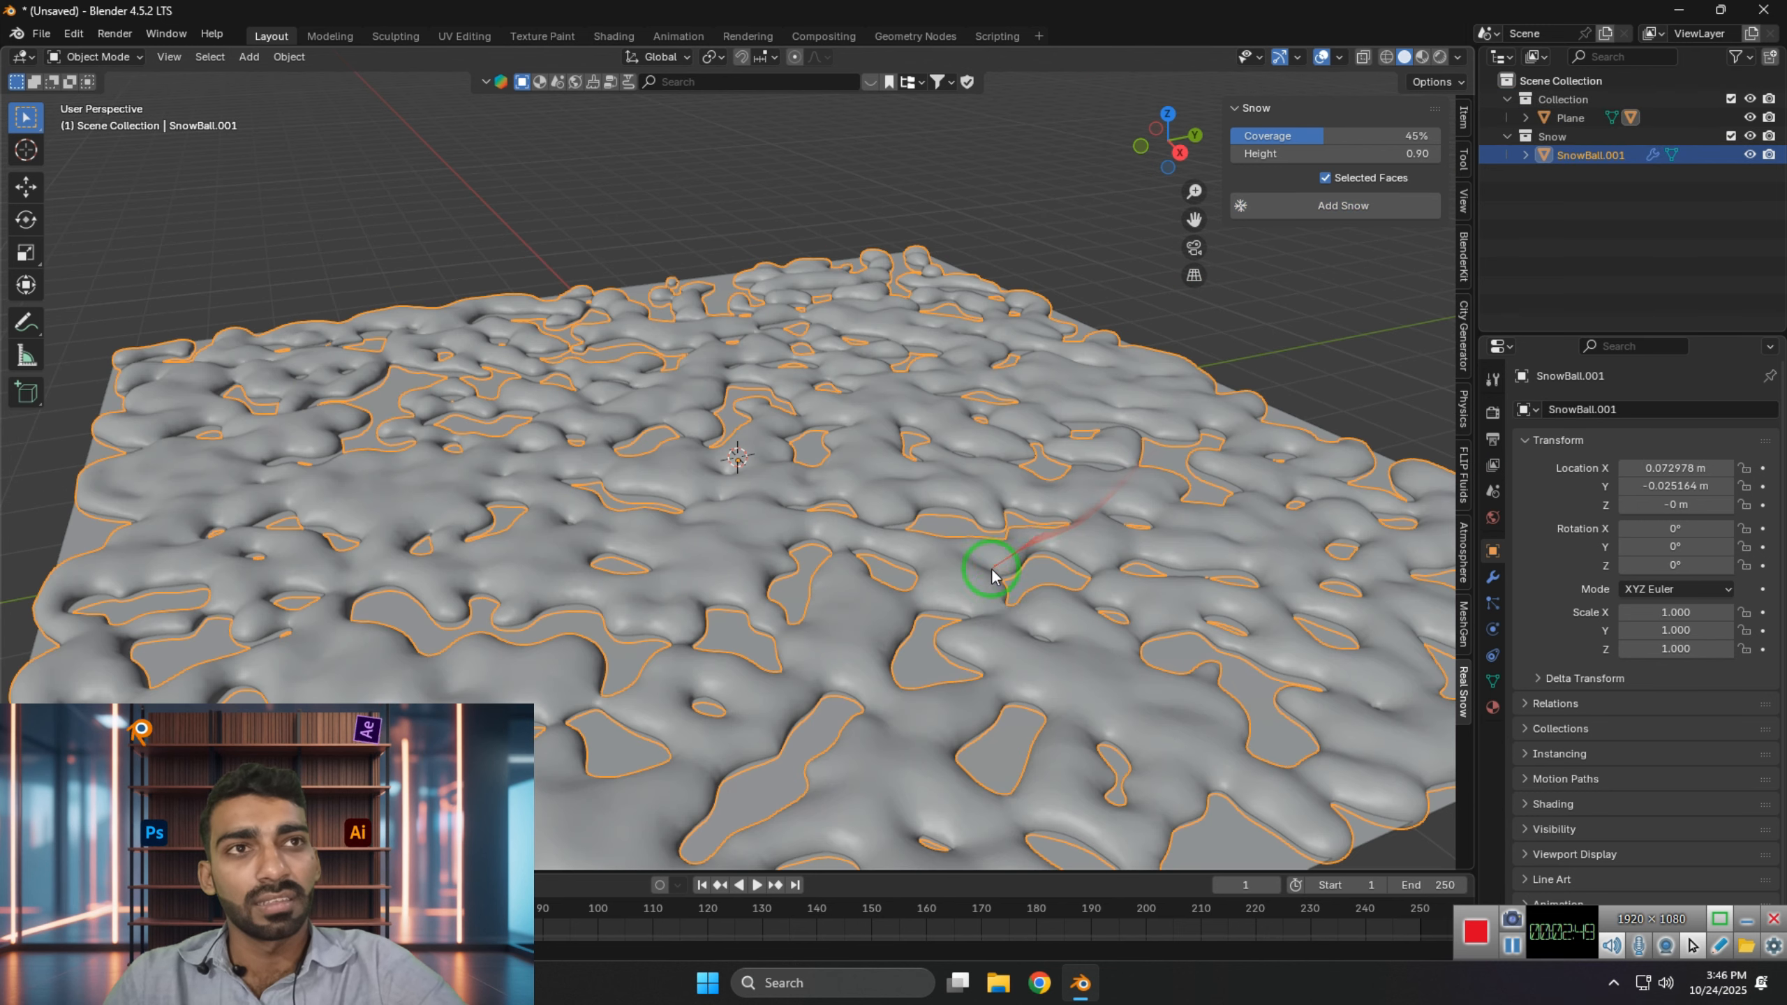
scroll(992, 578, "up", 4)
middle_click_drag(1004, 595, 1072, 564)
scroll(1085, 551, "up", 2)
middle_click_drag(896, 505, 997, 559)
scroll(992, 556, "down", 3)
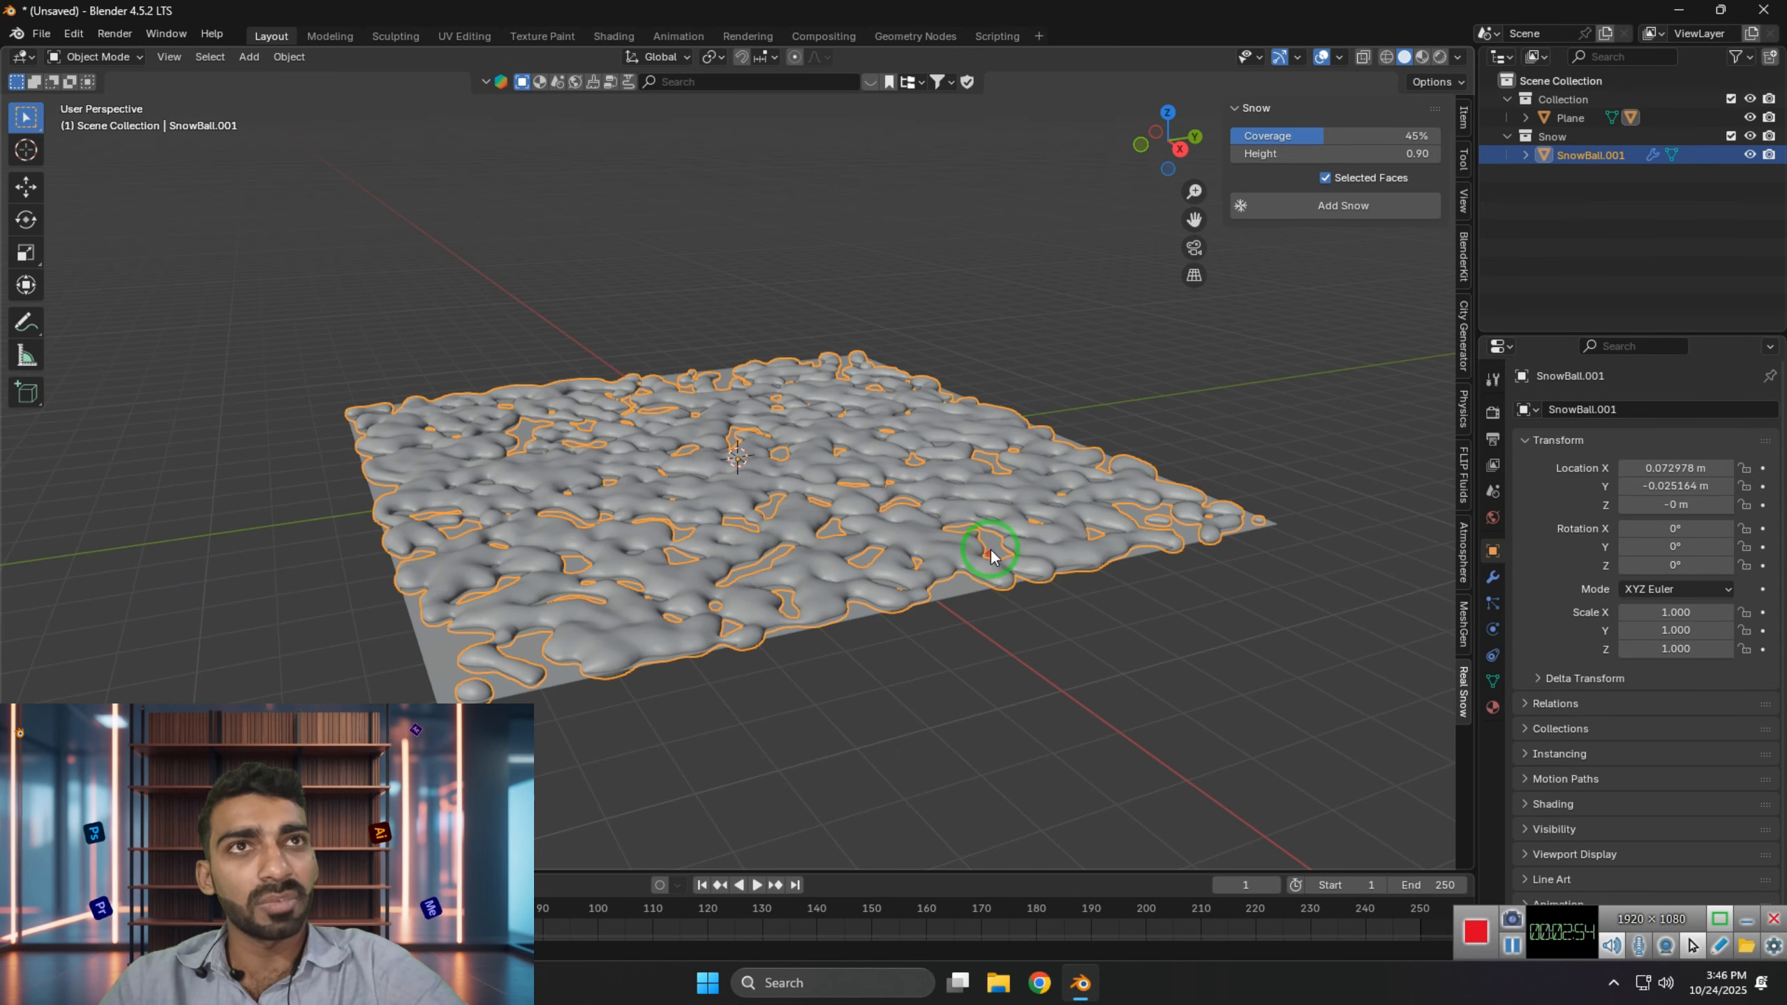
- Search the BlenderKit materials for "snow" and apply the second result, Procedural Snow, to the snow mesh
left_click(539, 81)
left_click(684, 82)
type("snow")
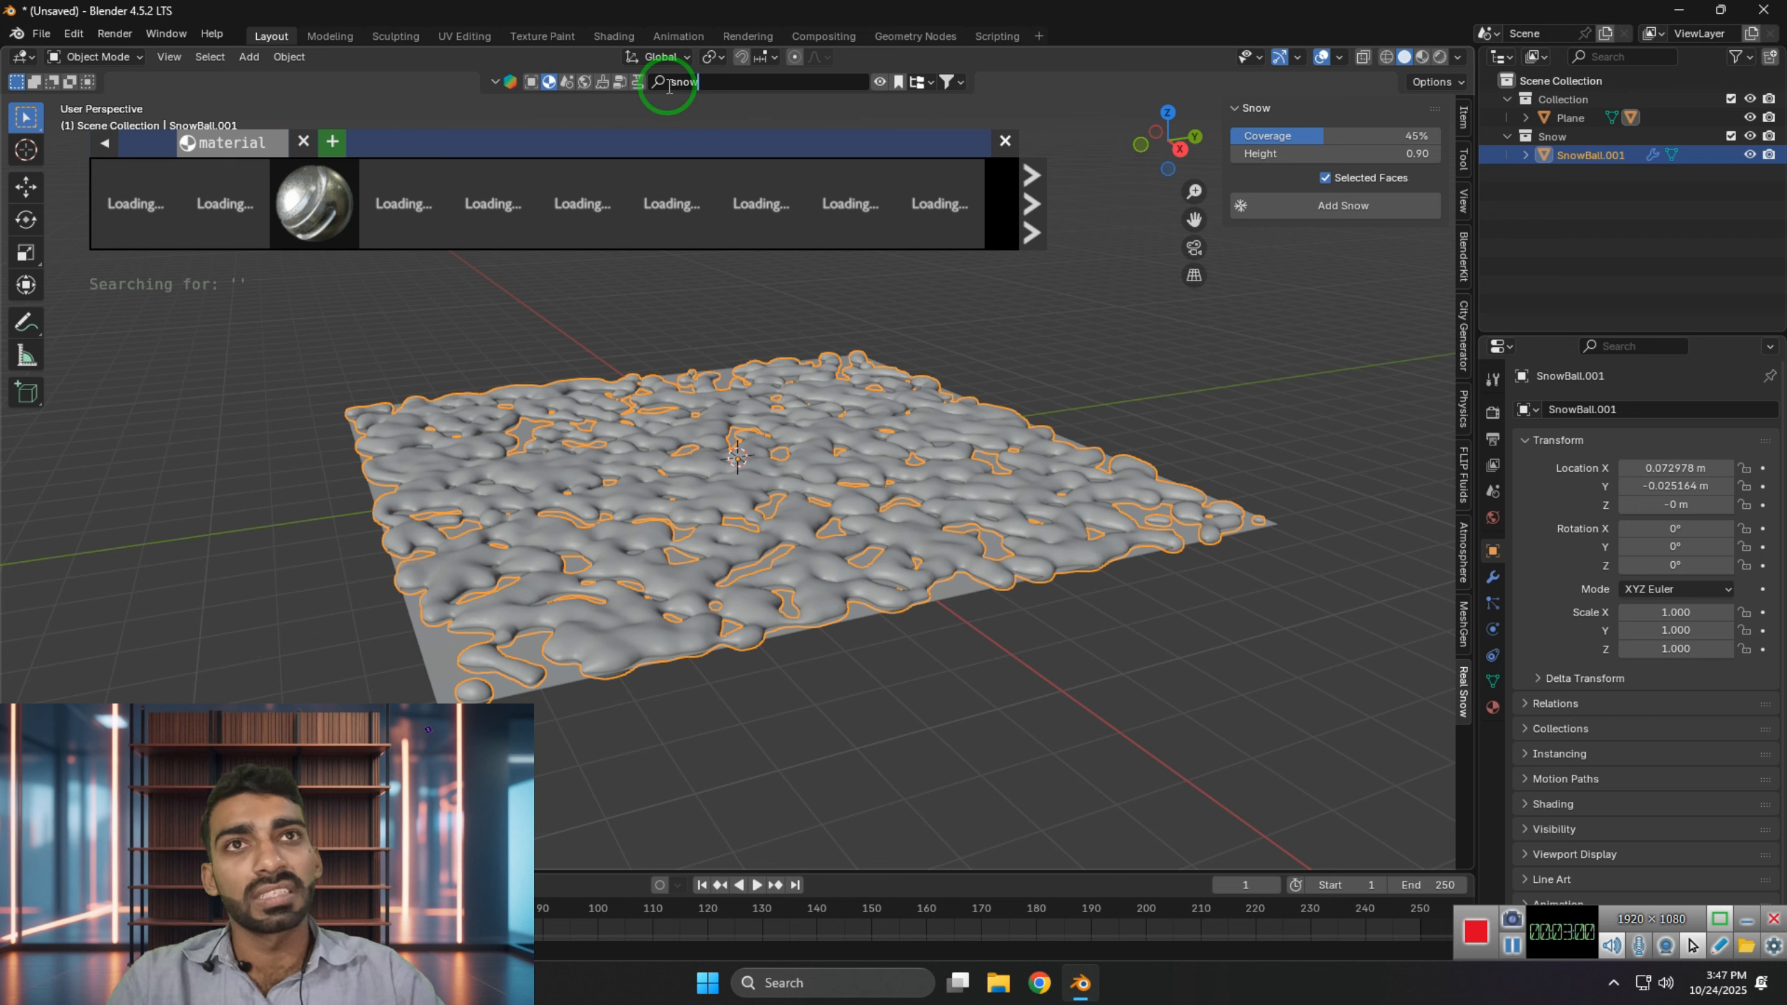
key("Return")
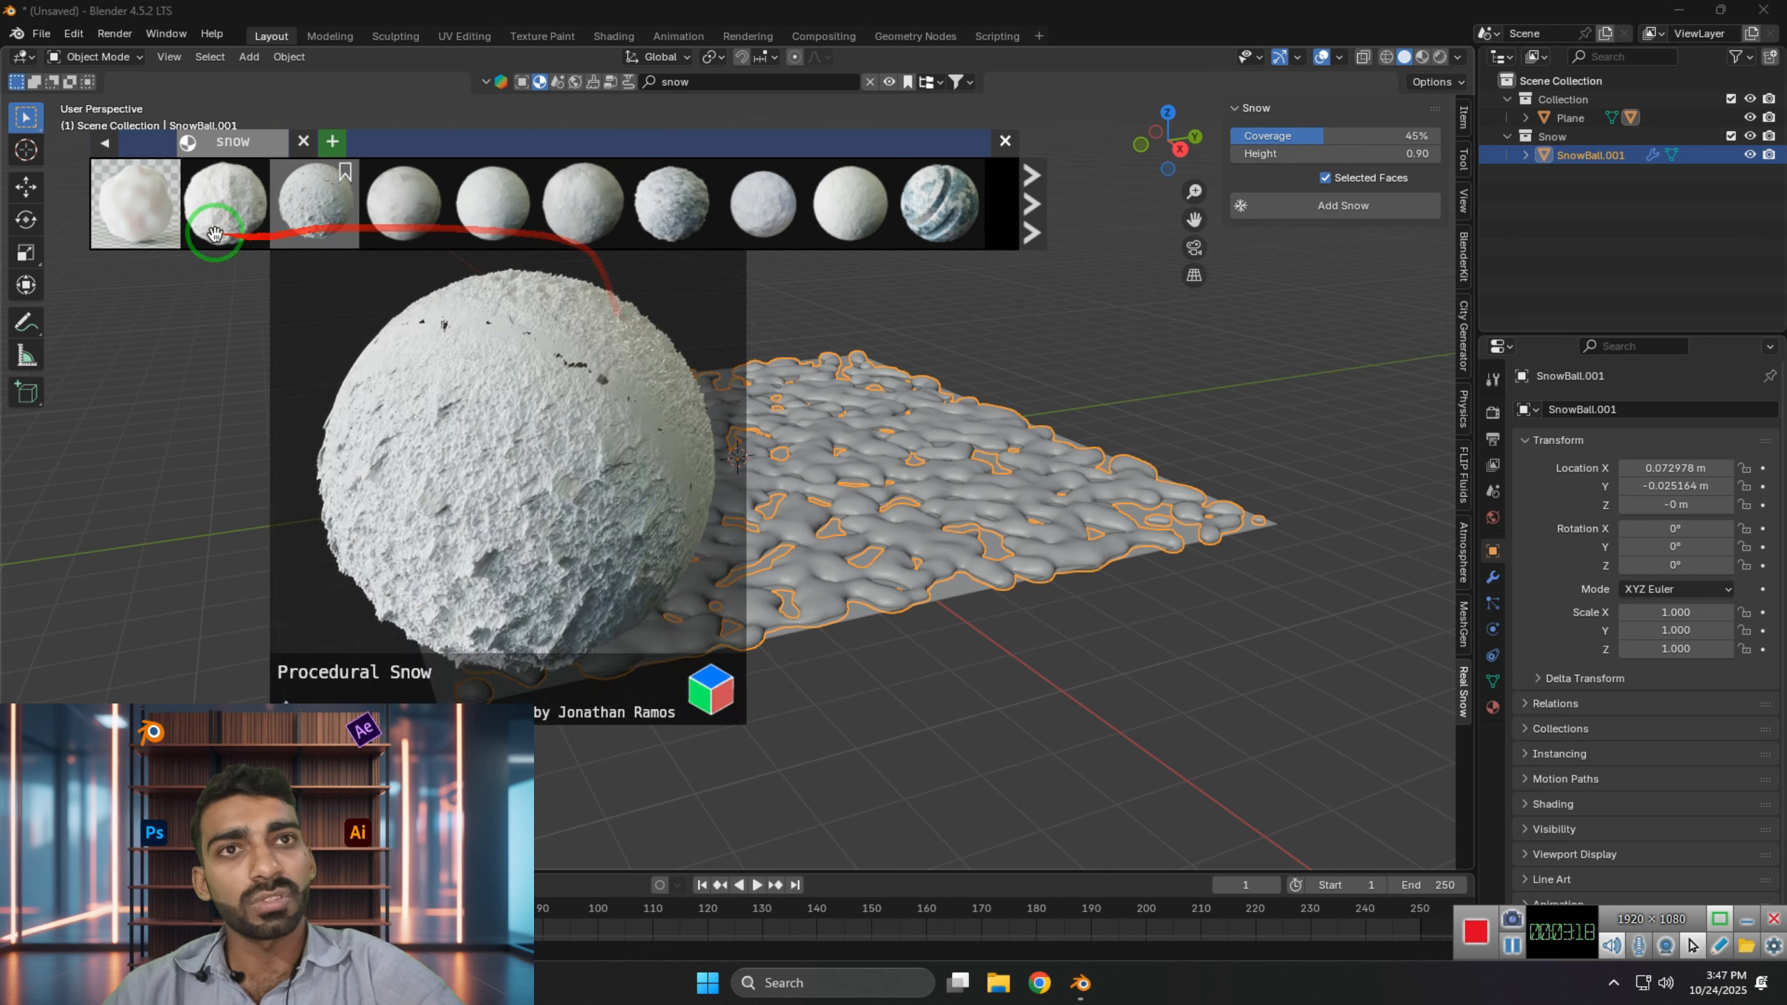
left_click_drag(201, 204, 650, 548)
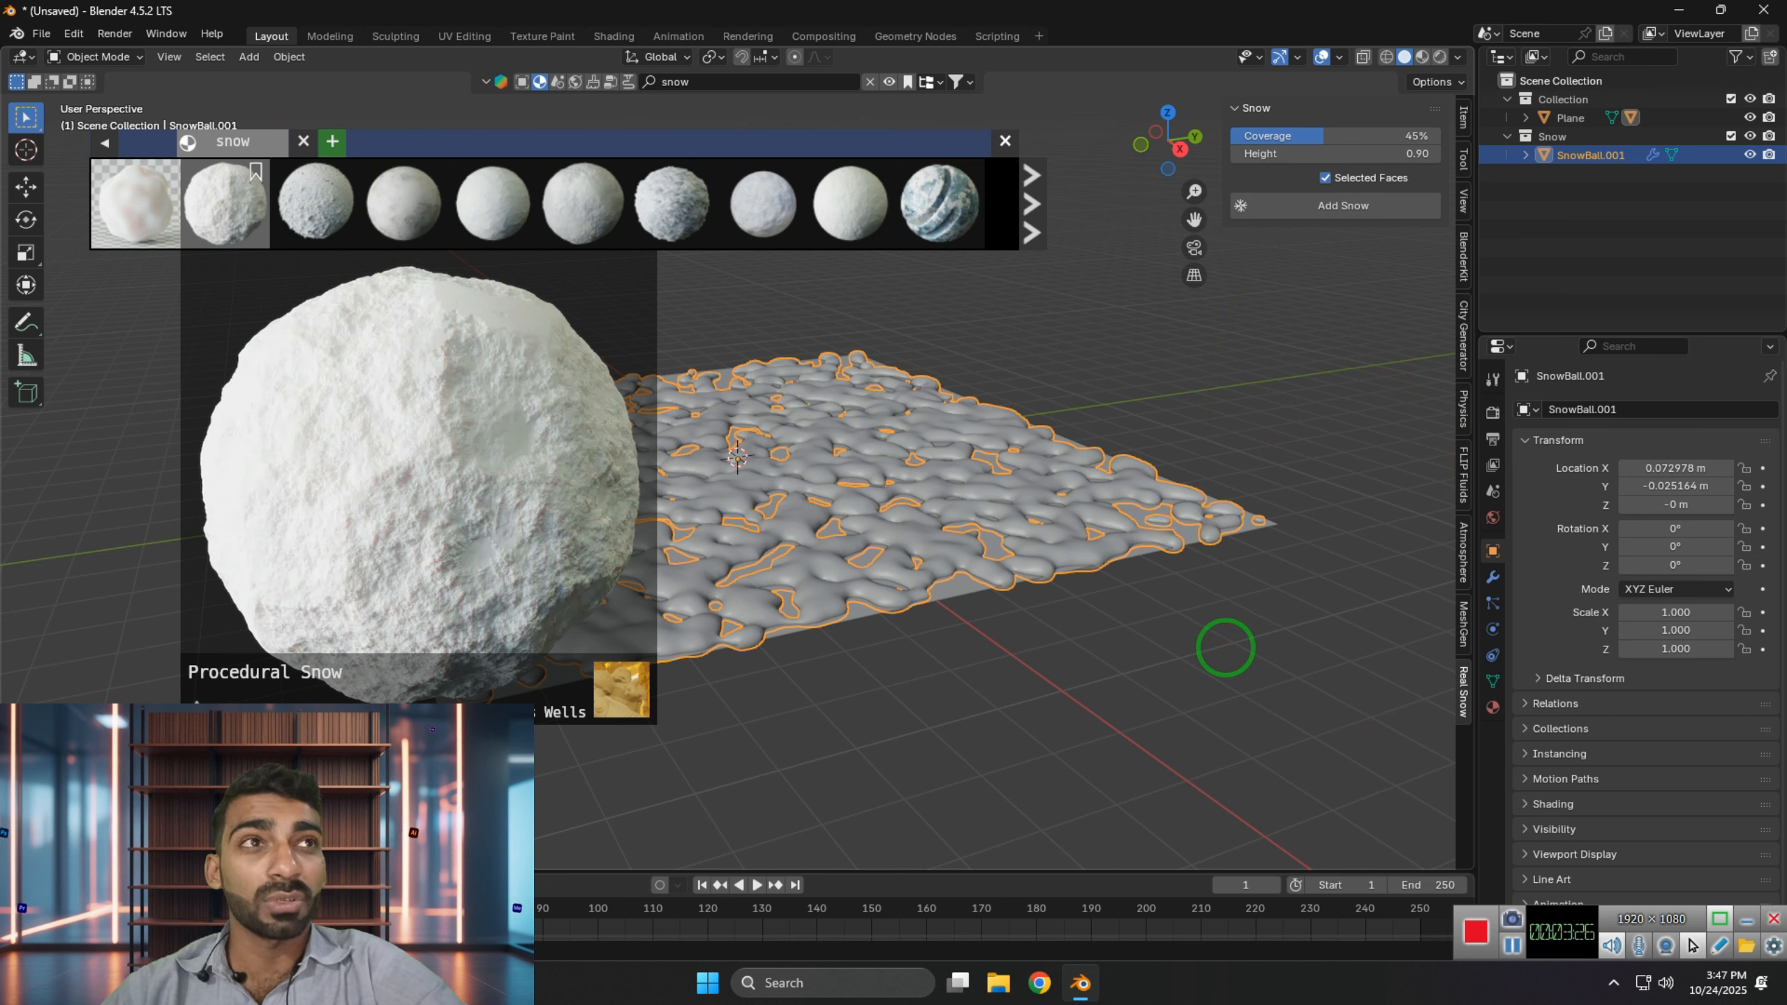
left_click_drag(213, 223, 240, 252)
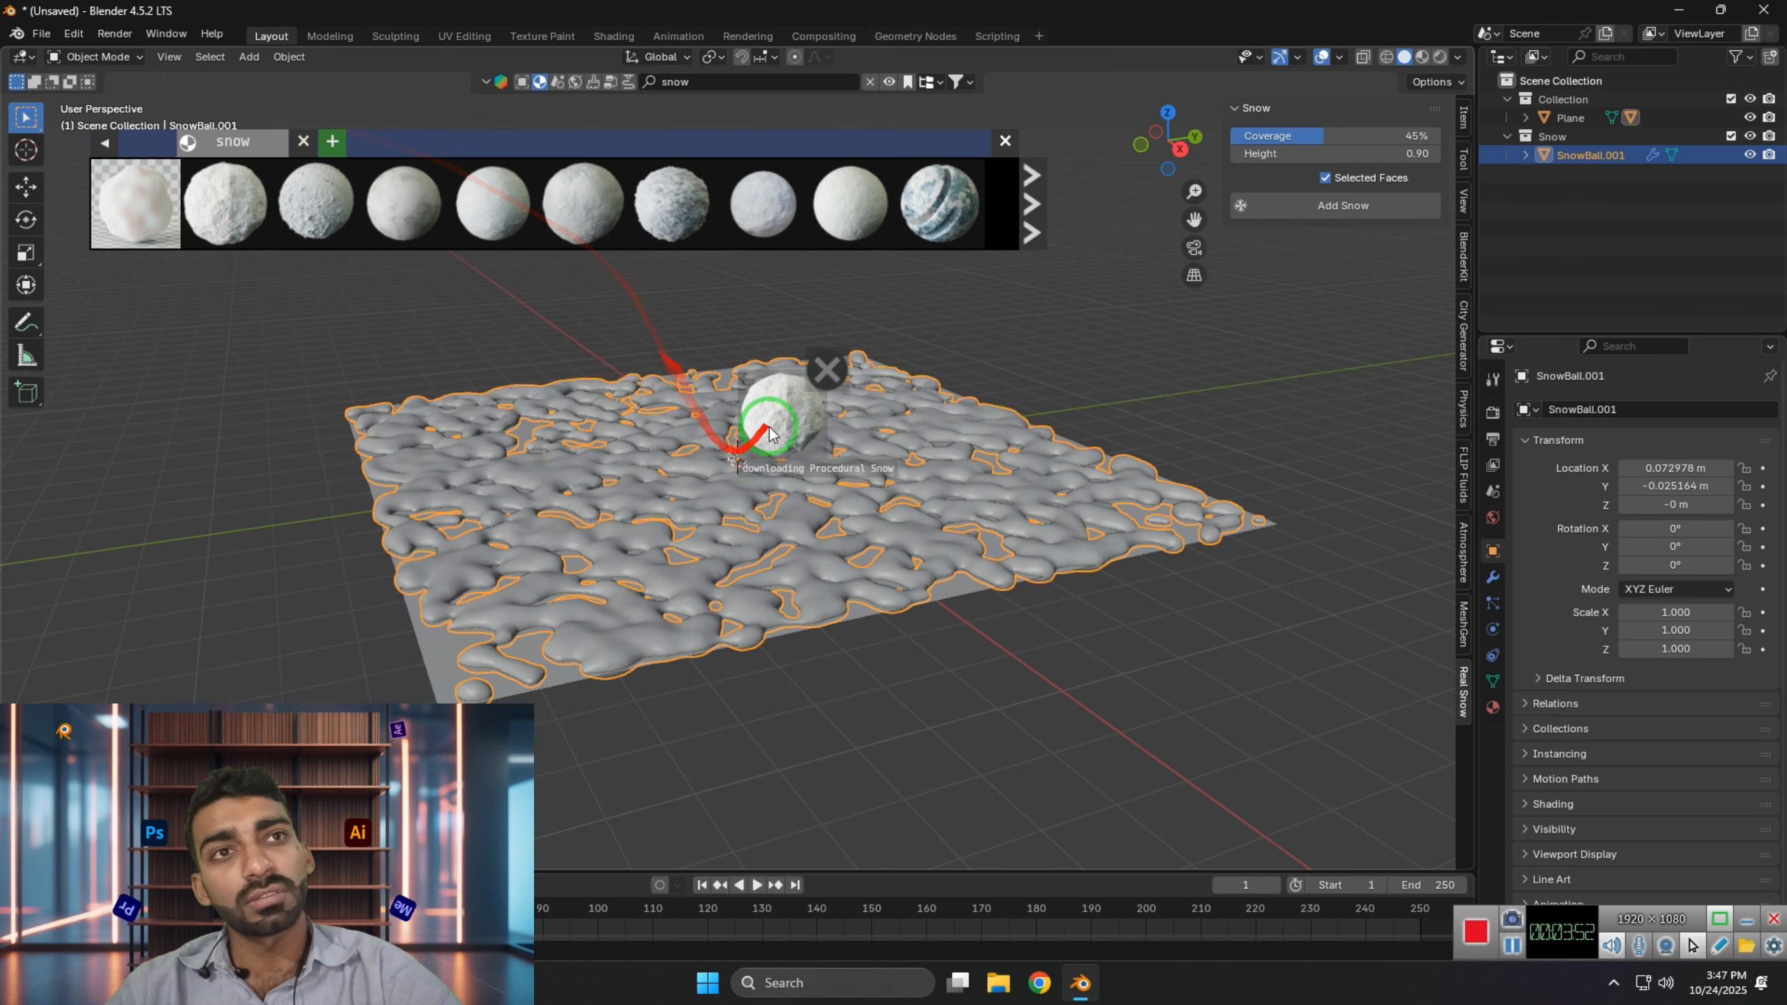
- Show the scene in Material Preview shading and examine the snow material's surface detail up close and from the side
middle_click_drag(764, 681, 1265, 278)
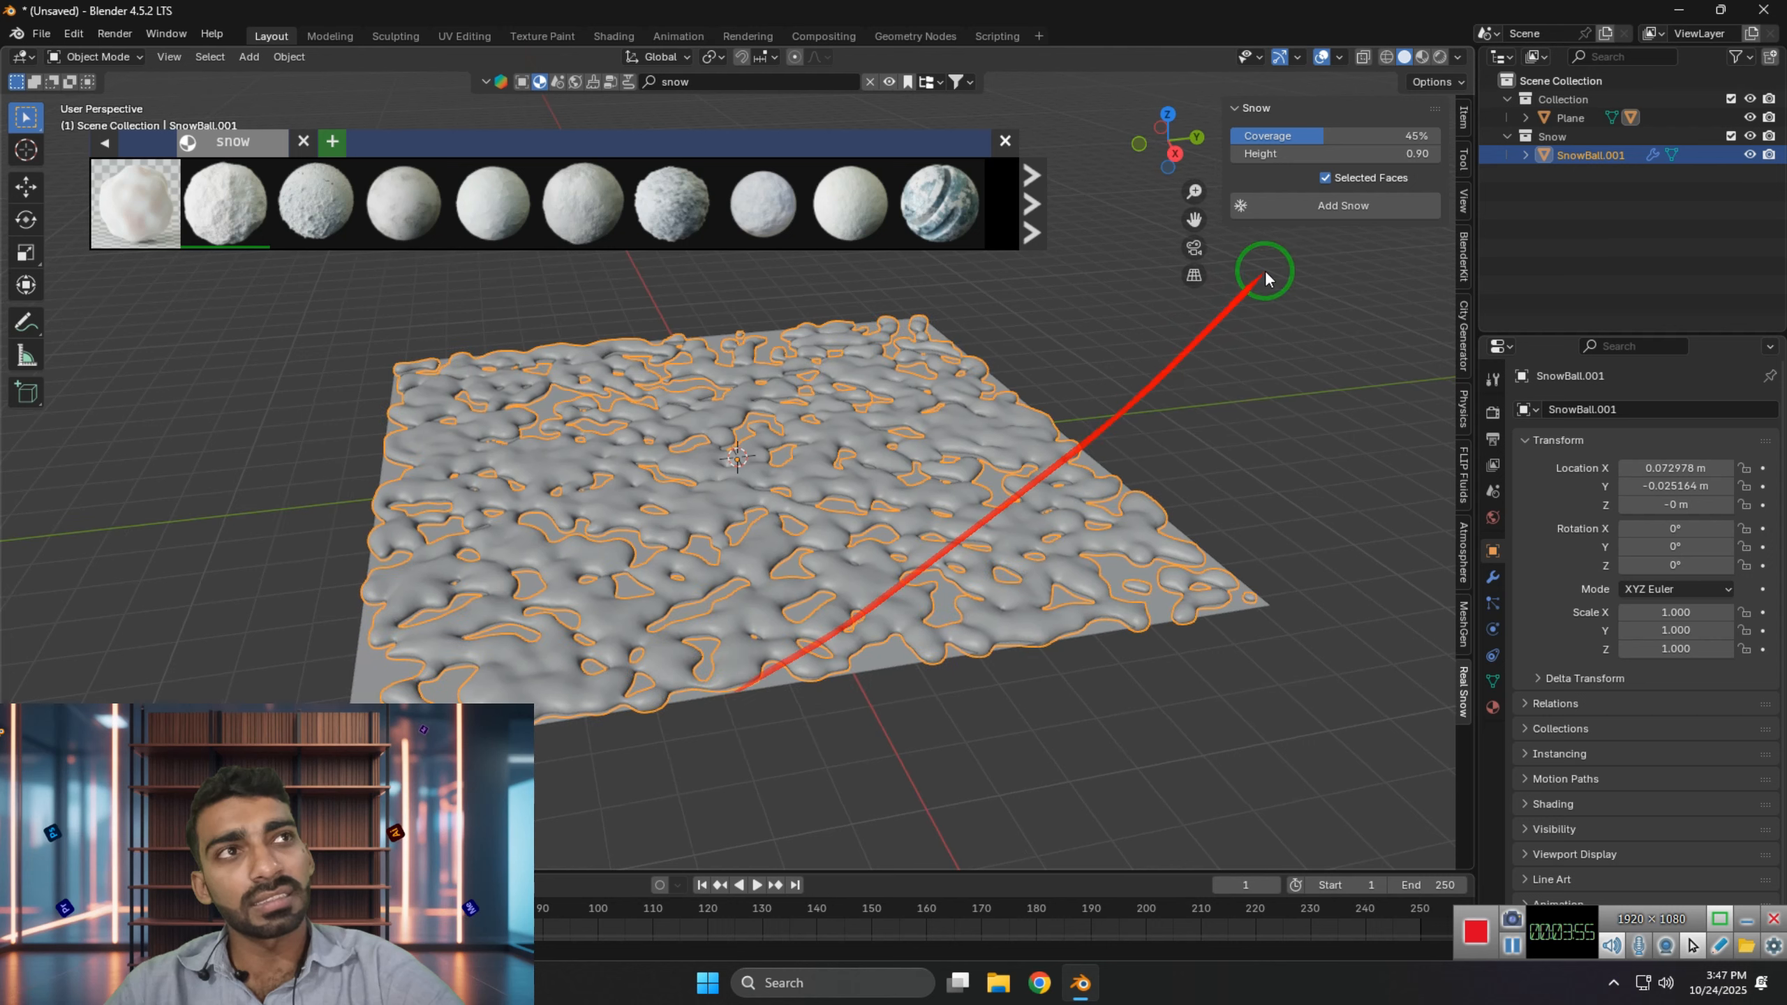
left_click(1429, 61)
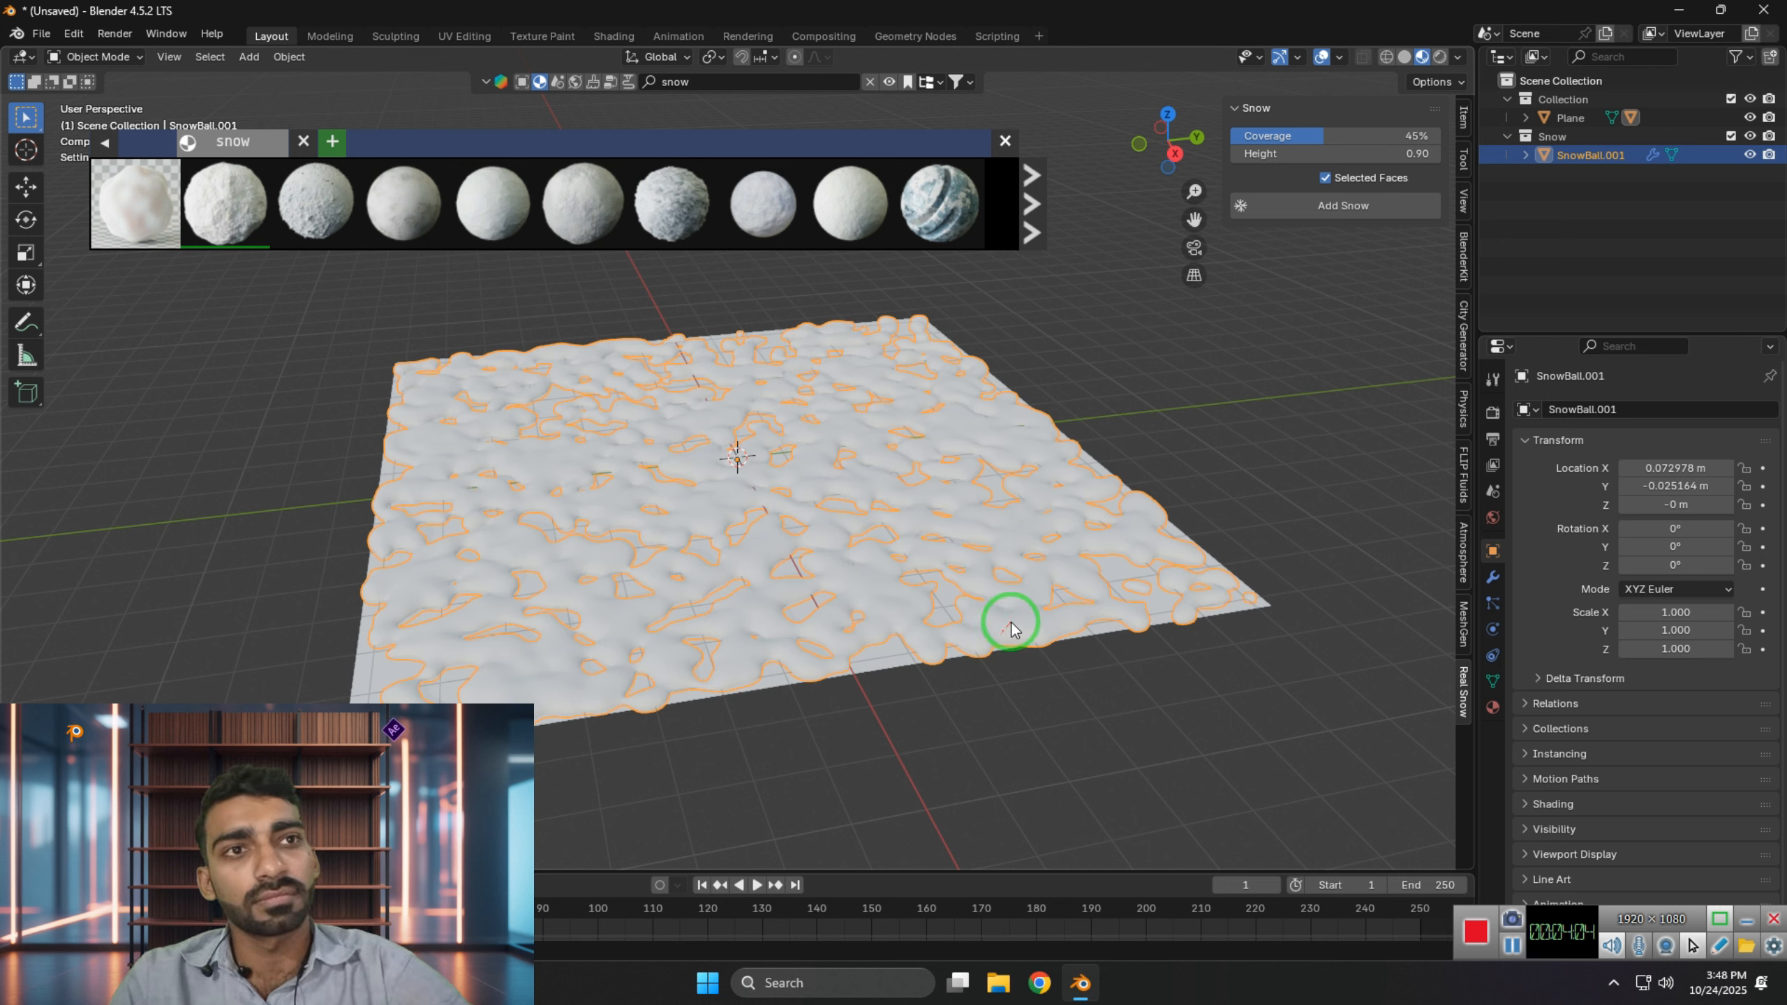
middle_click_drag(1011, 623, 1045, 530)
scroll(1041, 661, "up", 5)
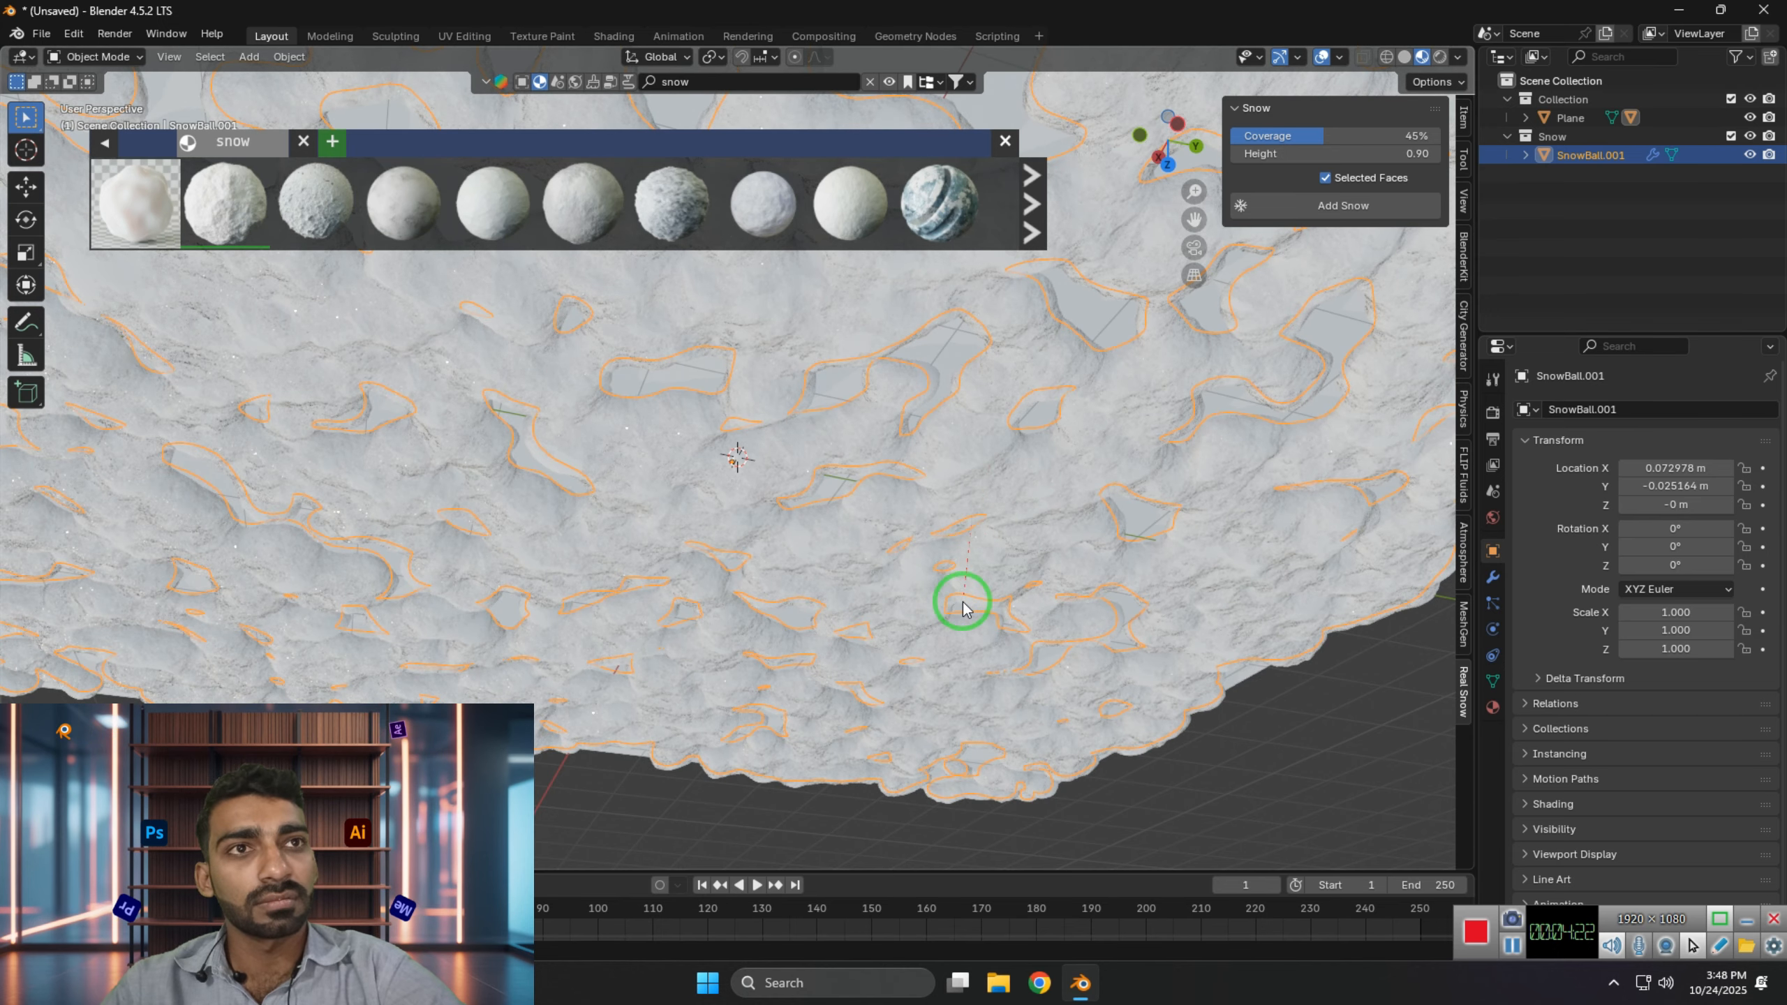
middle_click_drag(957, 599, 976, 508)
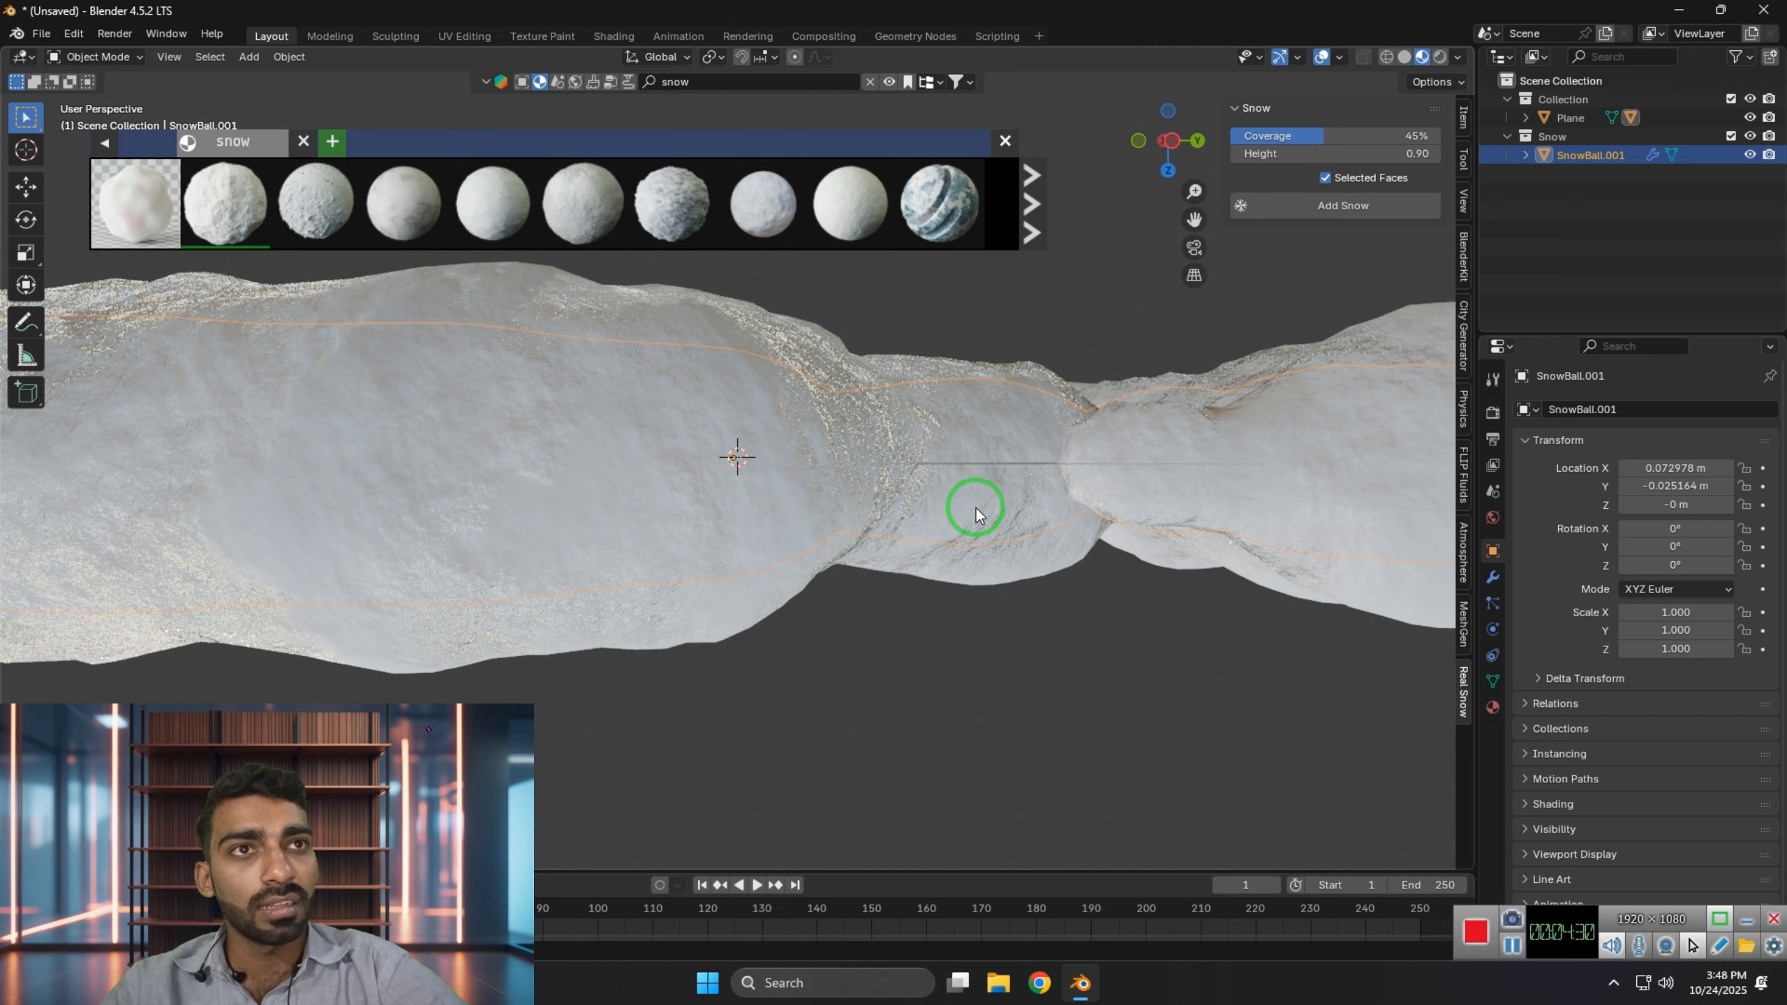
middle_click_drag(864, 457, 871, 549)
scroll(871, 550, "down", 6)
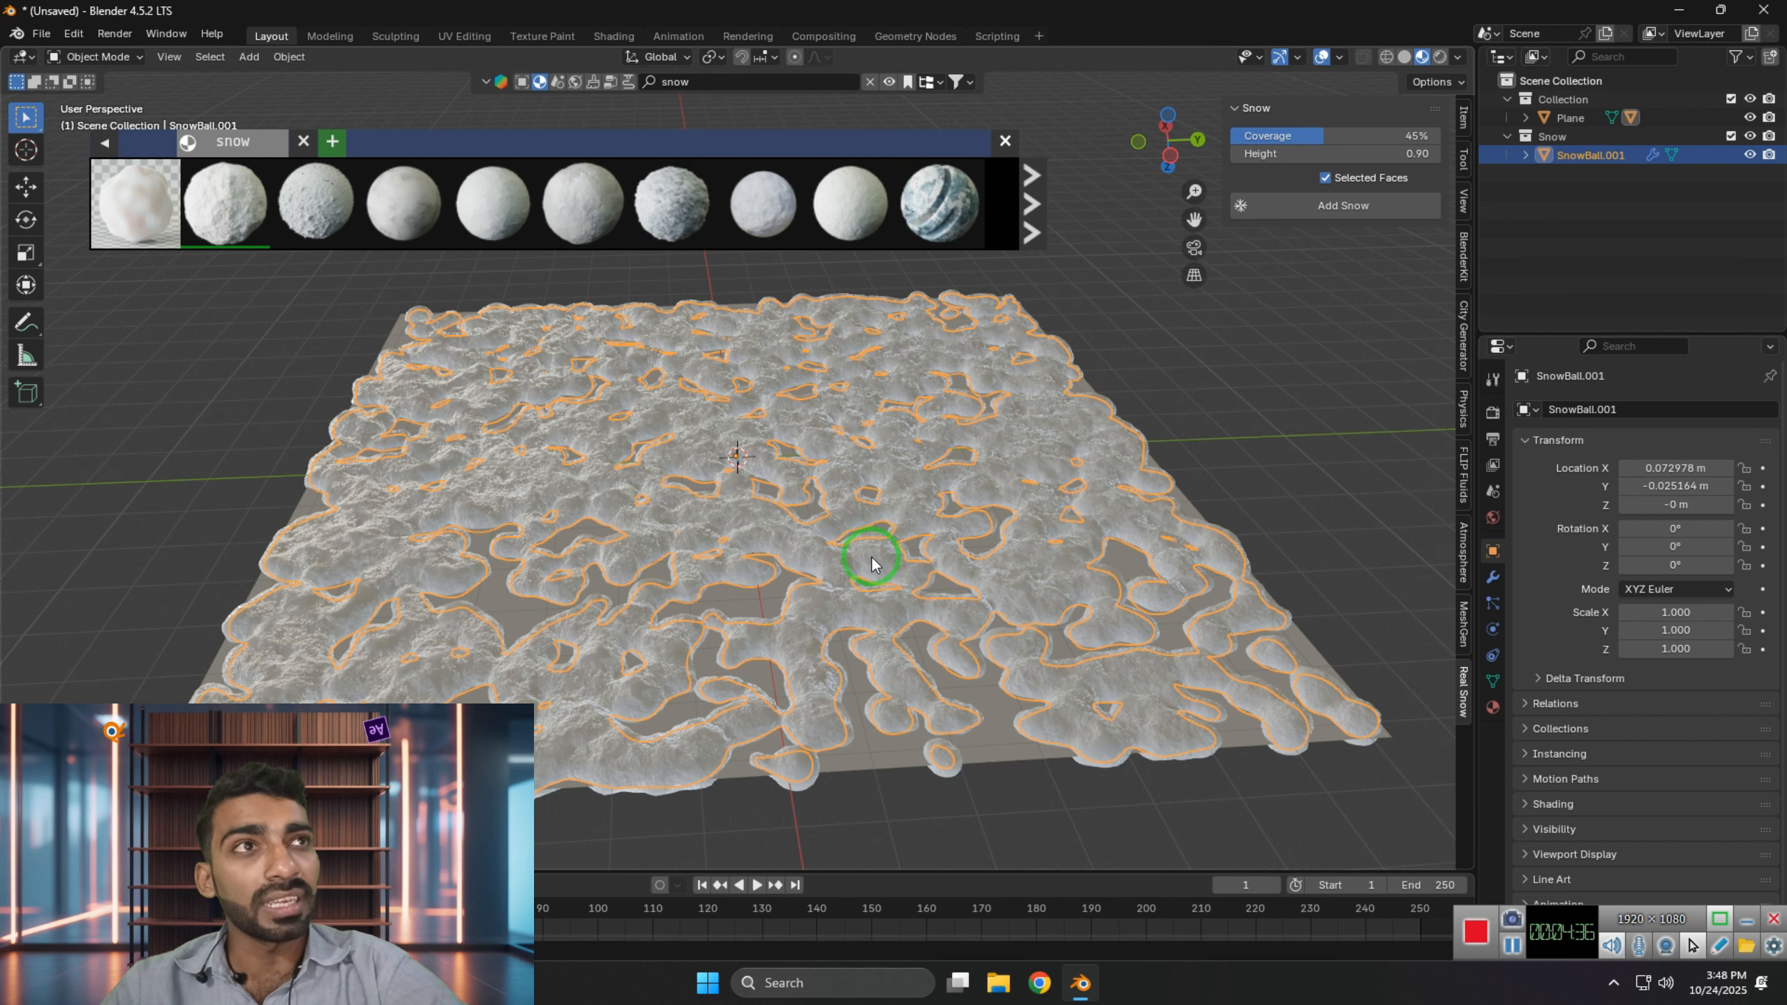
scroll(868, 642, "down", 2)
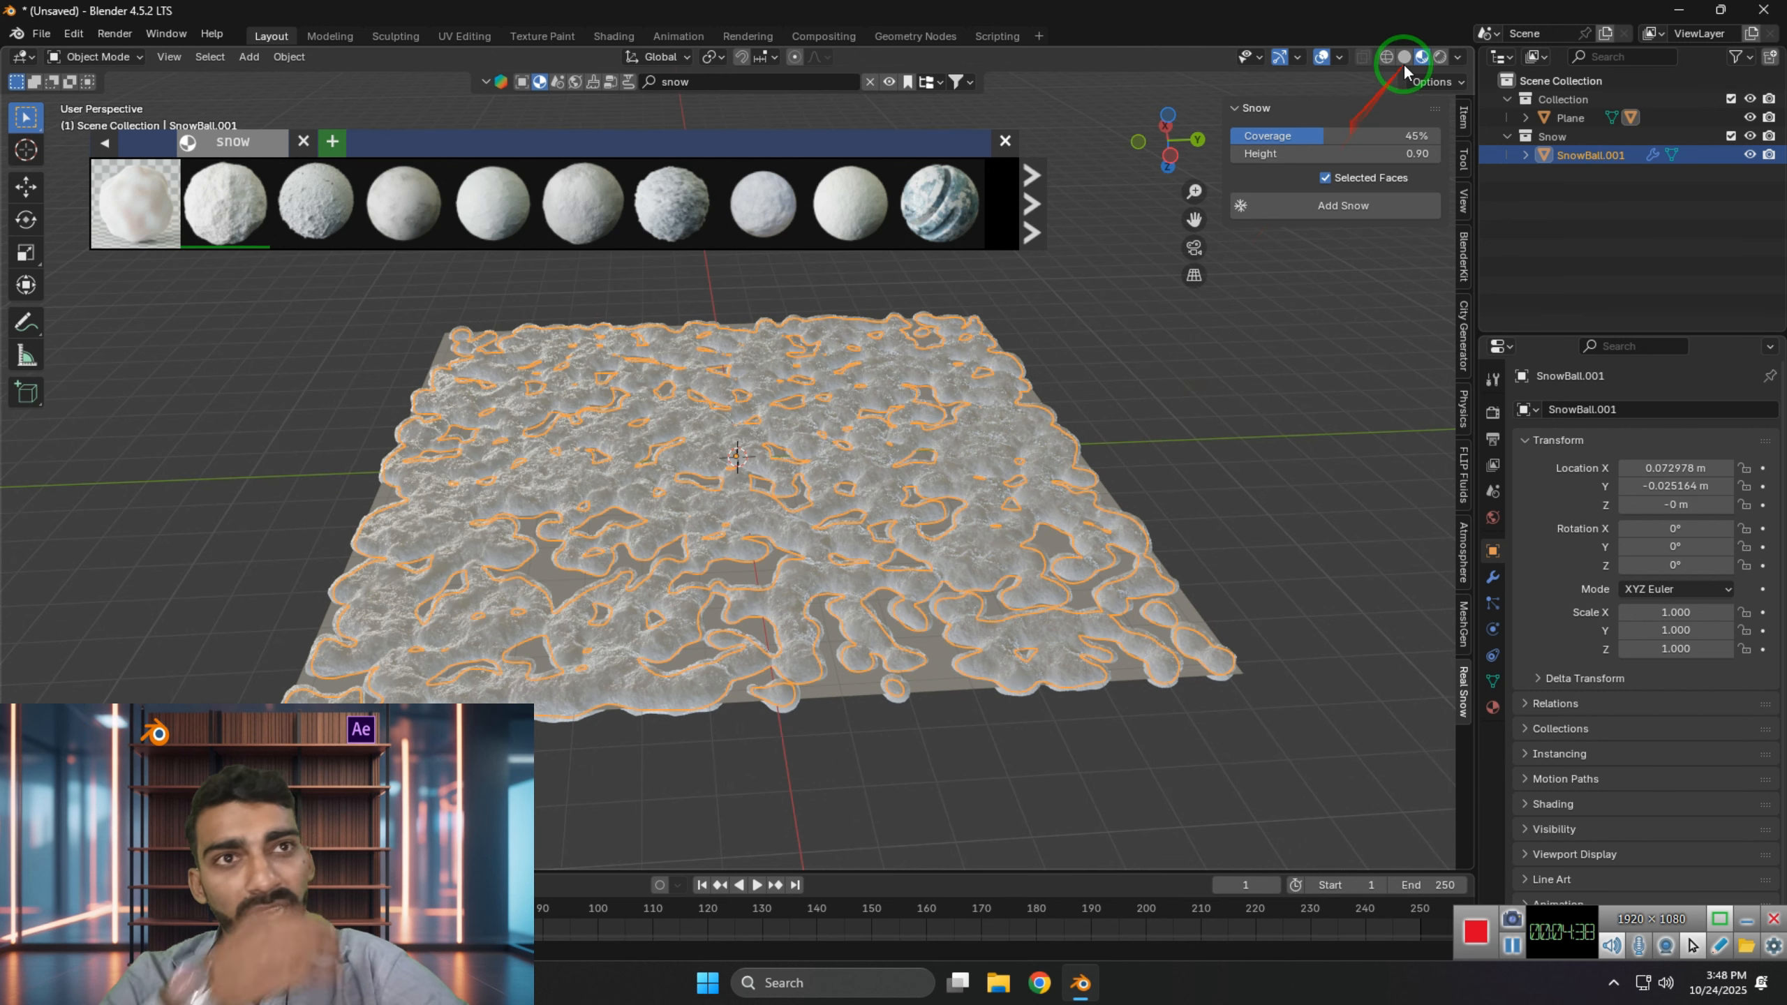
- Switch the viewport to Rendered shading and close the BlenderKit material results
left_click(1440, 58)
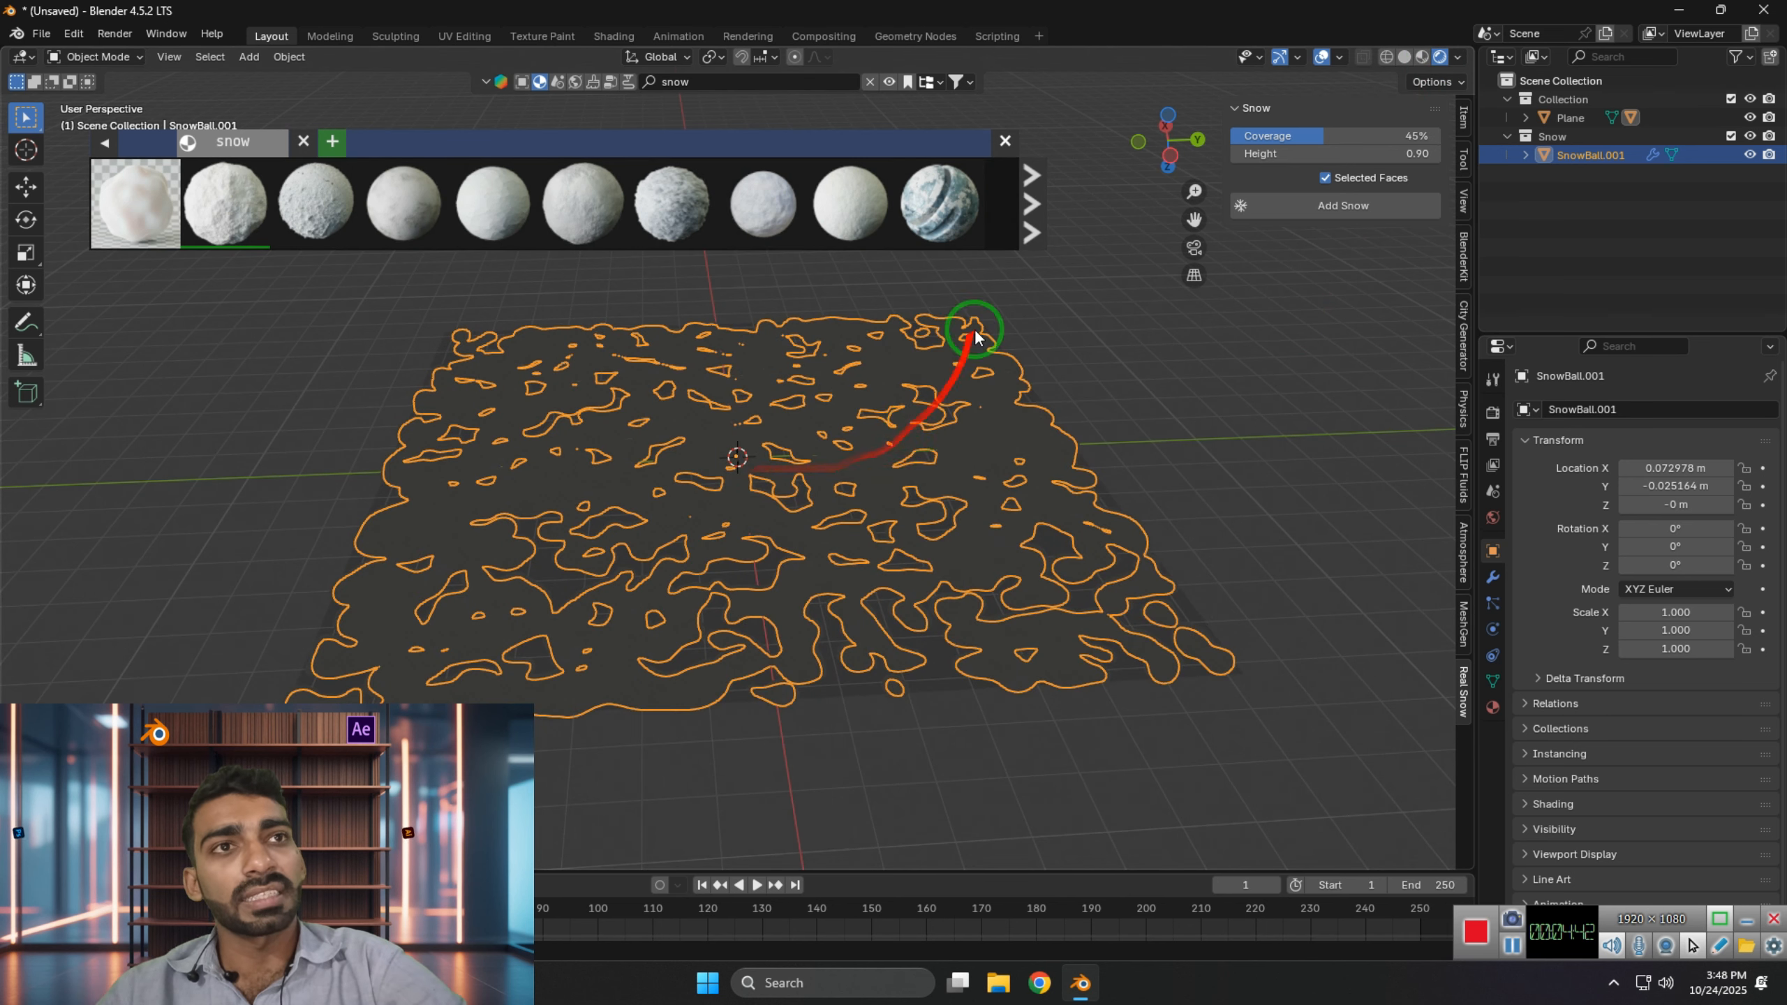
left_click(1005, 144)
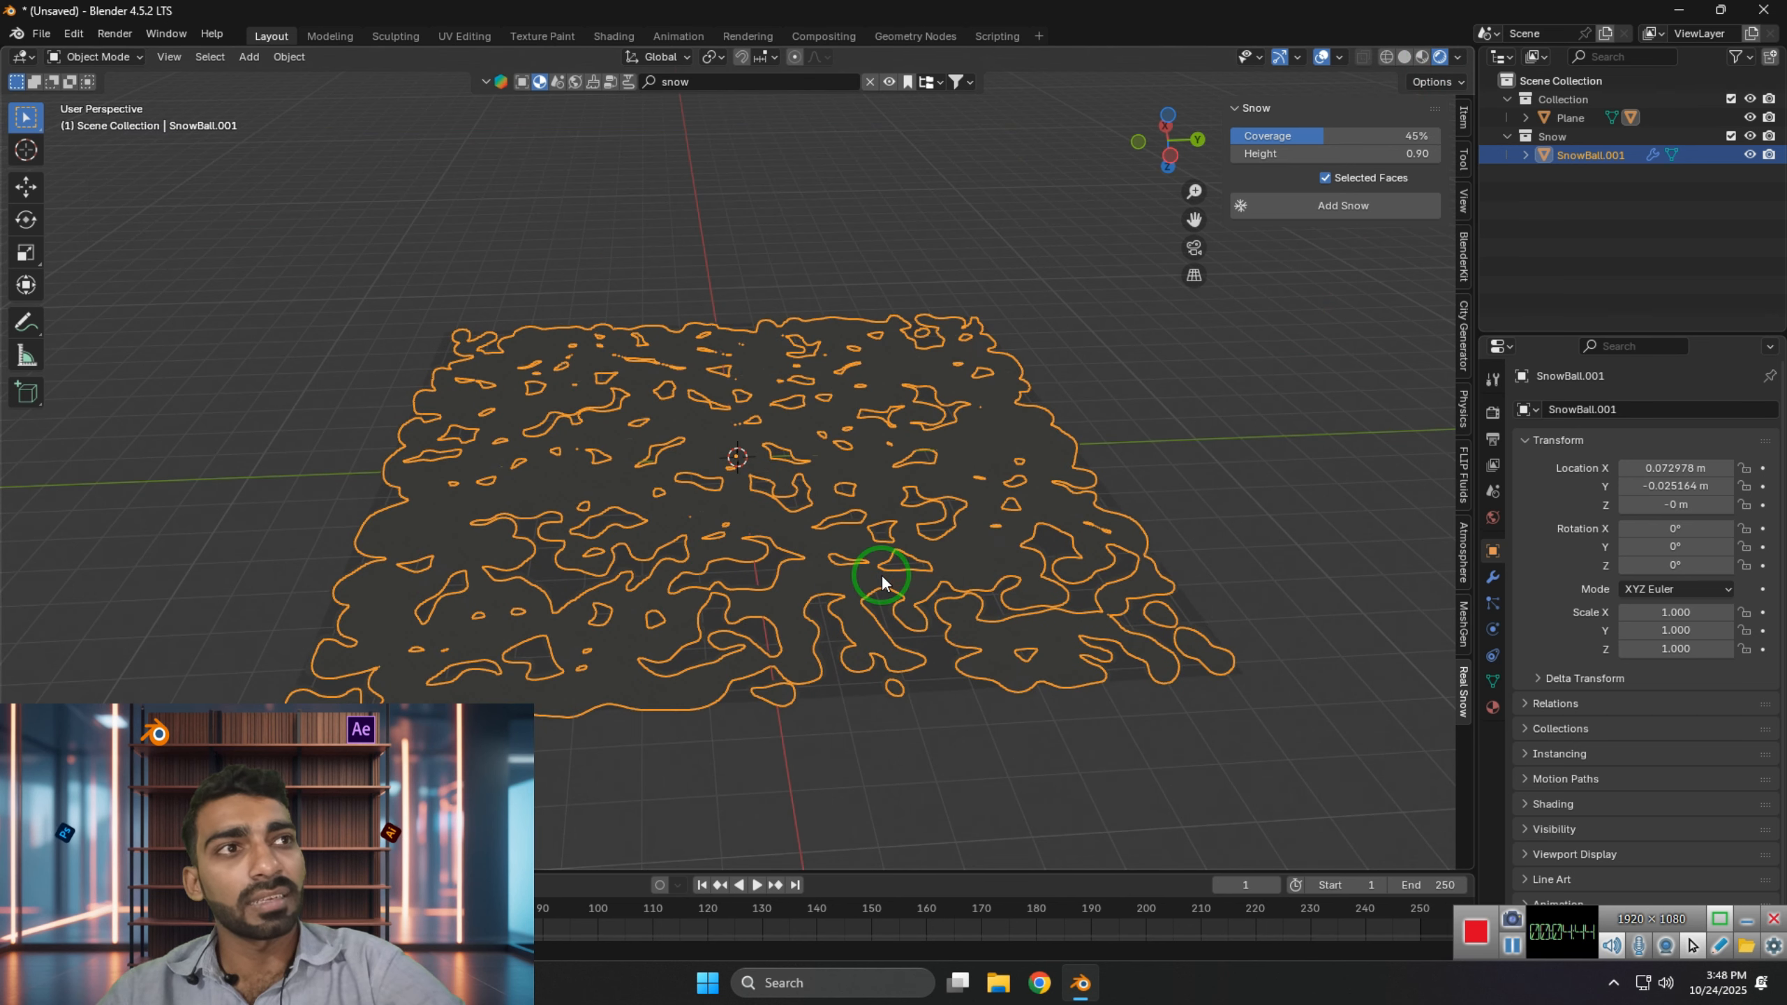
- Set the render engine to Cycles and the rendering device to GPU Compute
left_click(1493, 440)
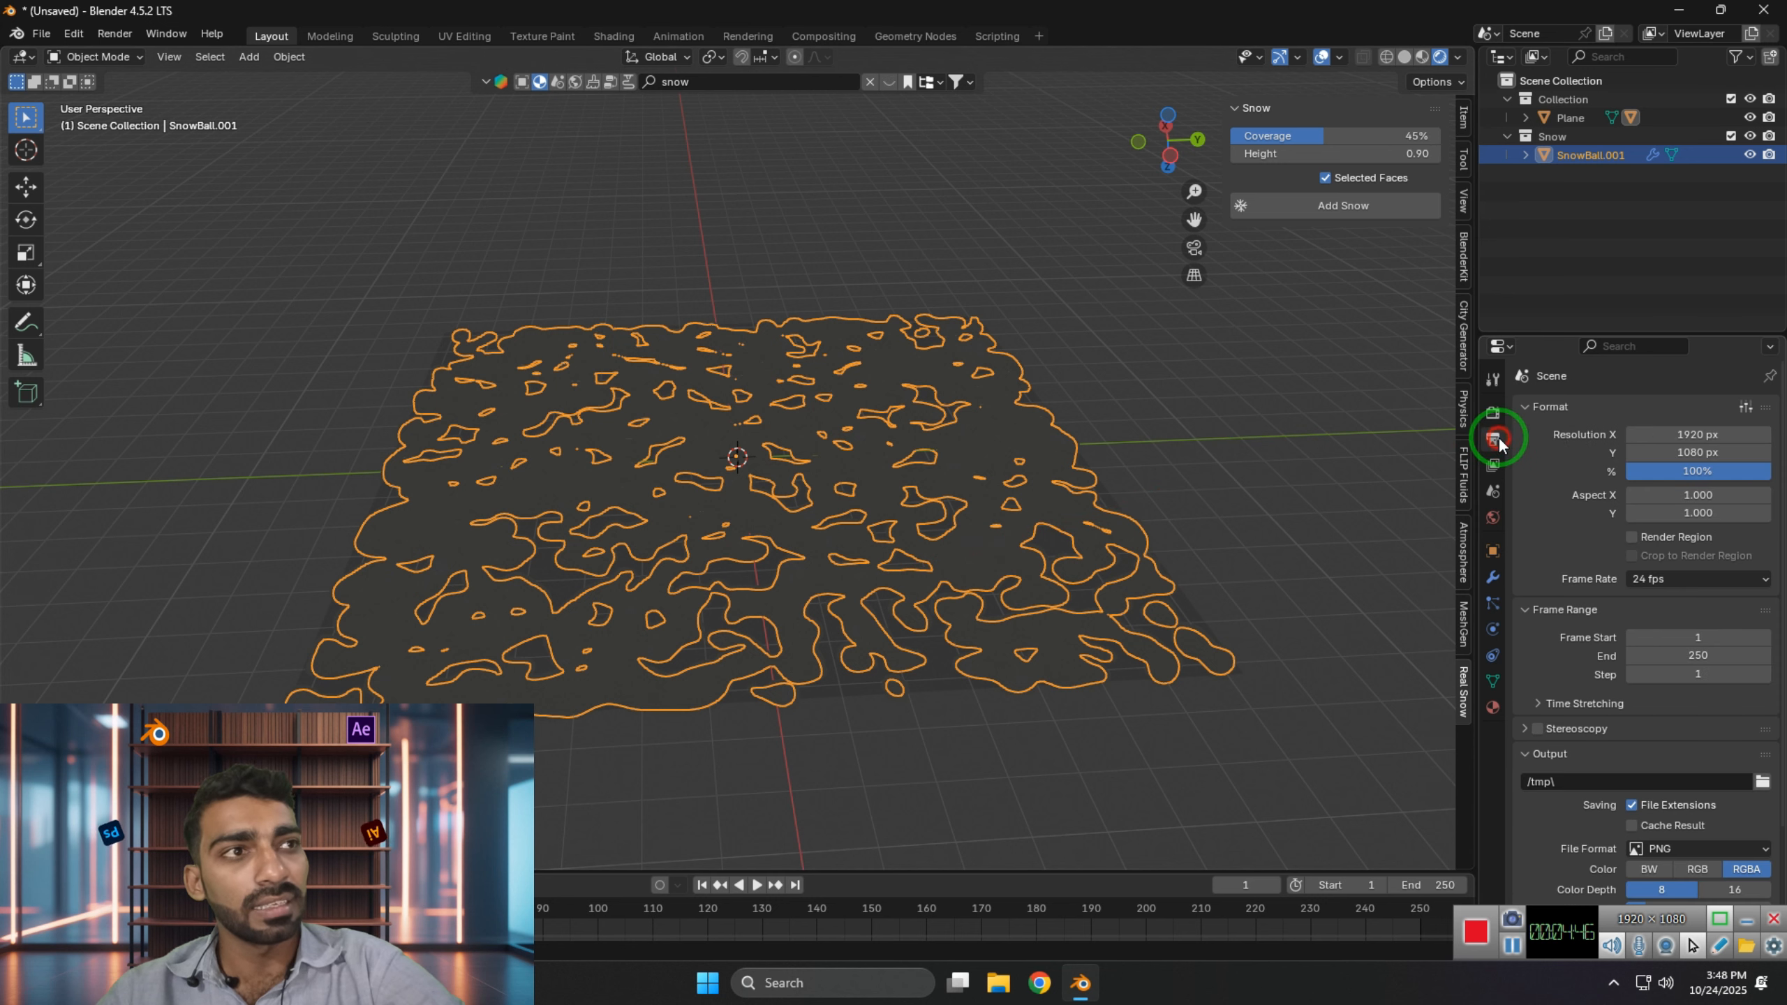
left_click(1493, 413)
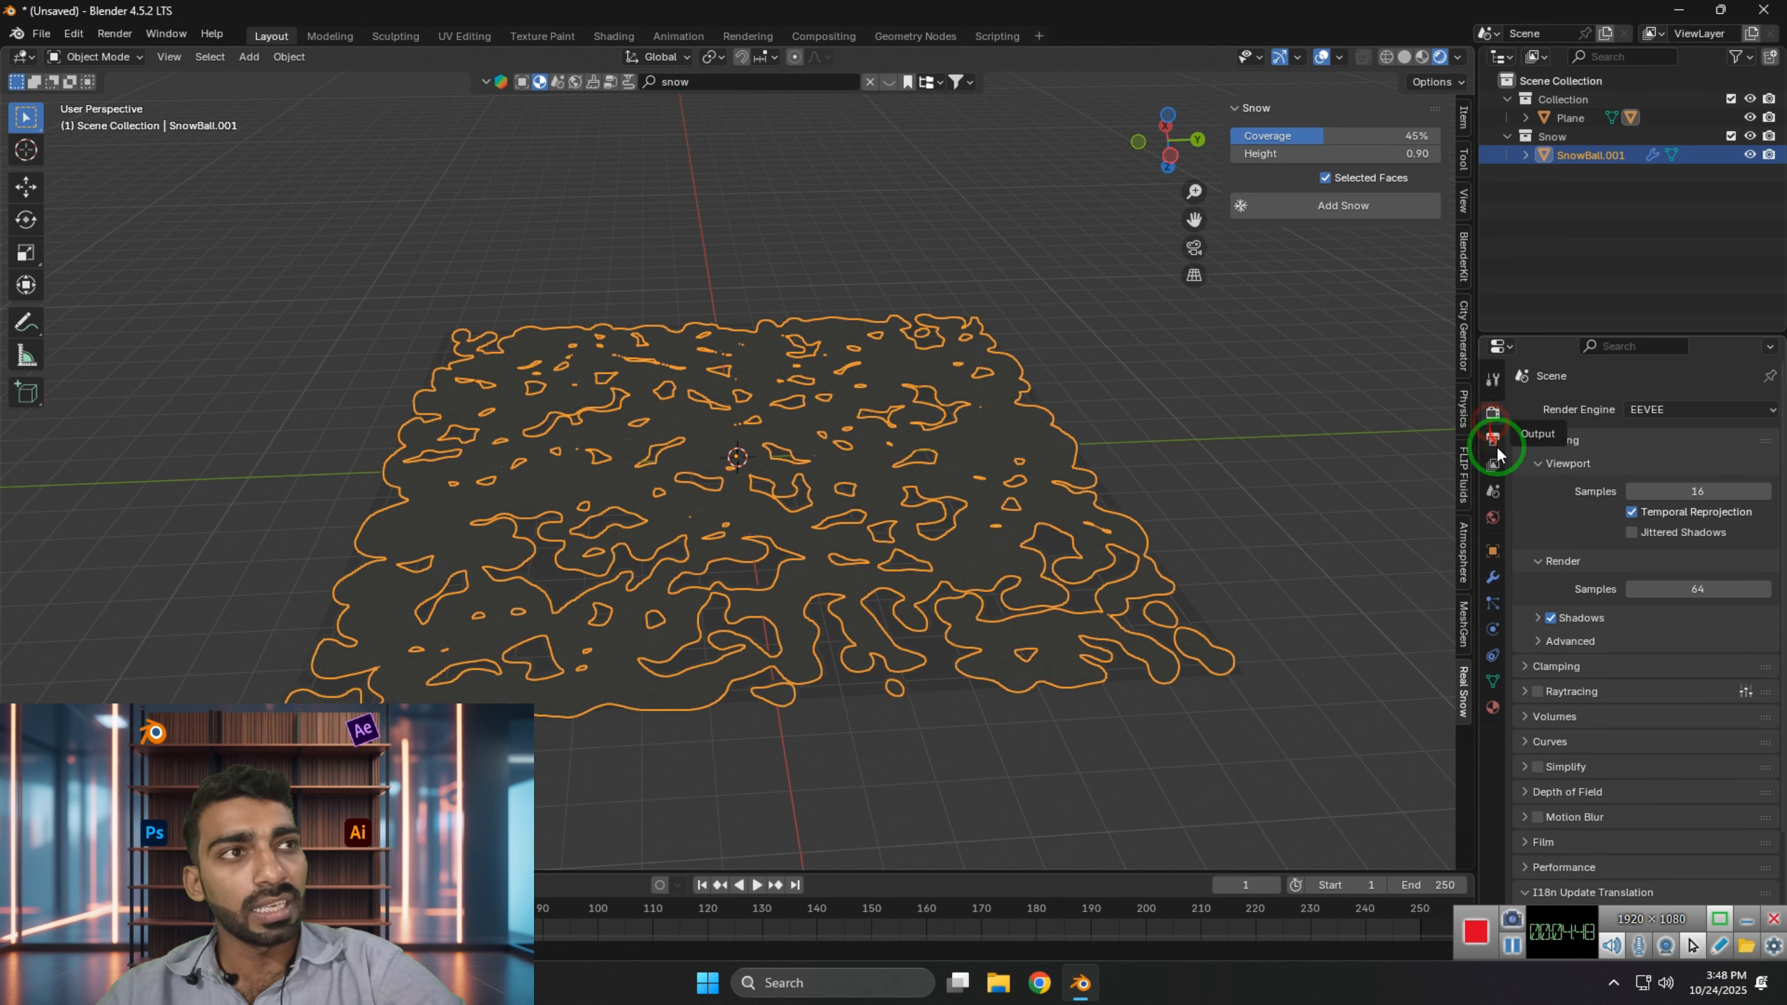
left_click(1678, 409)
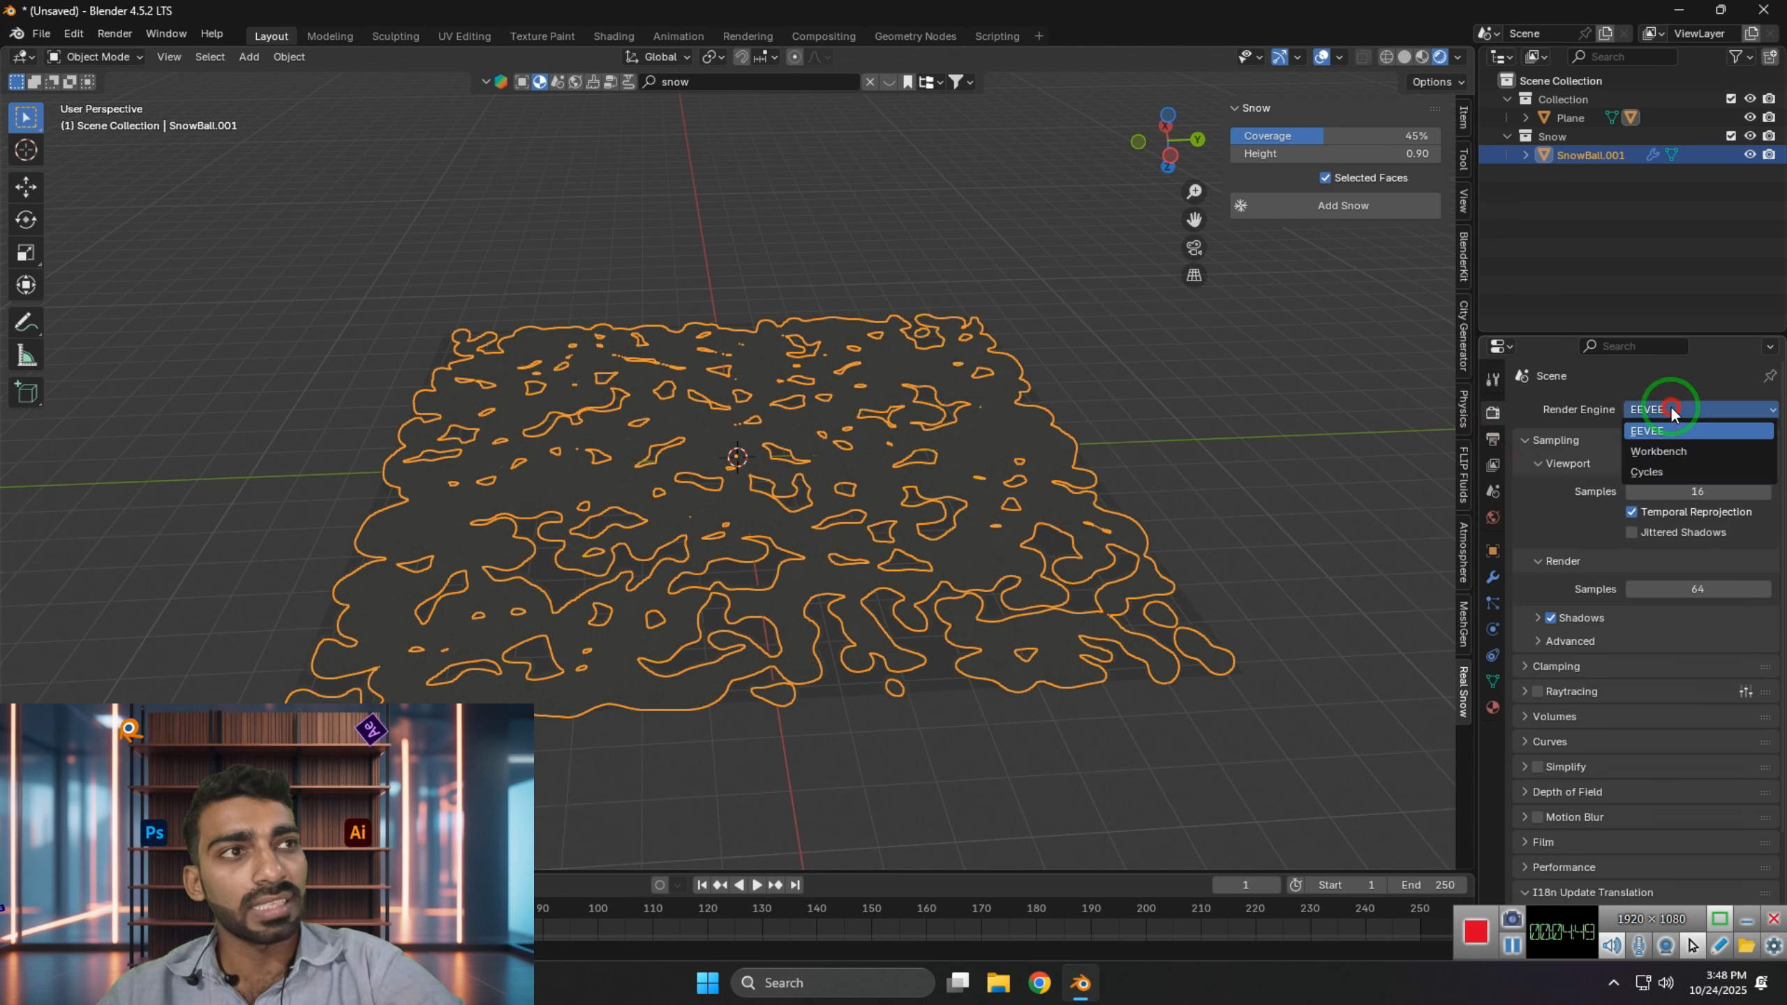
left_click(1665, 477)
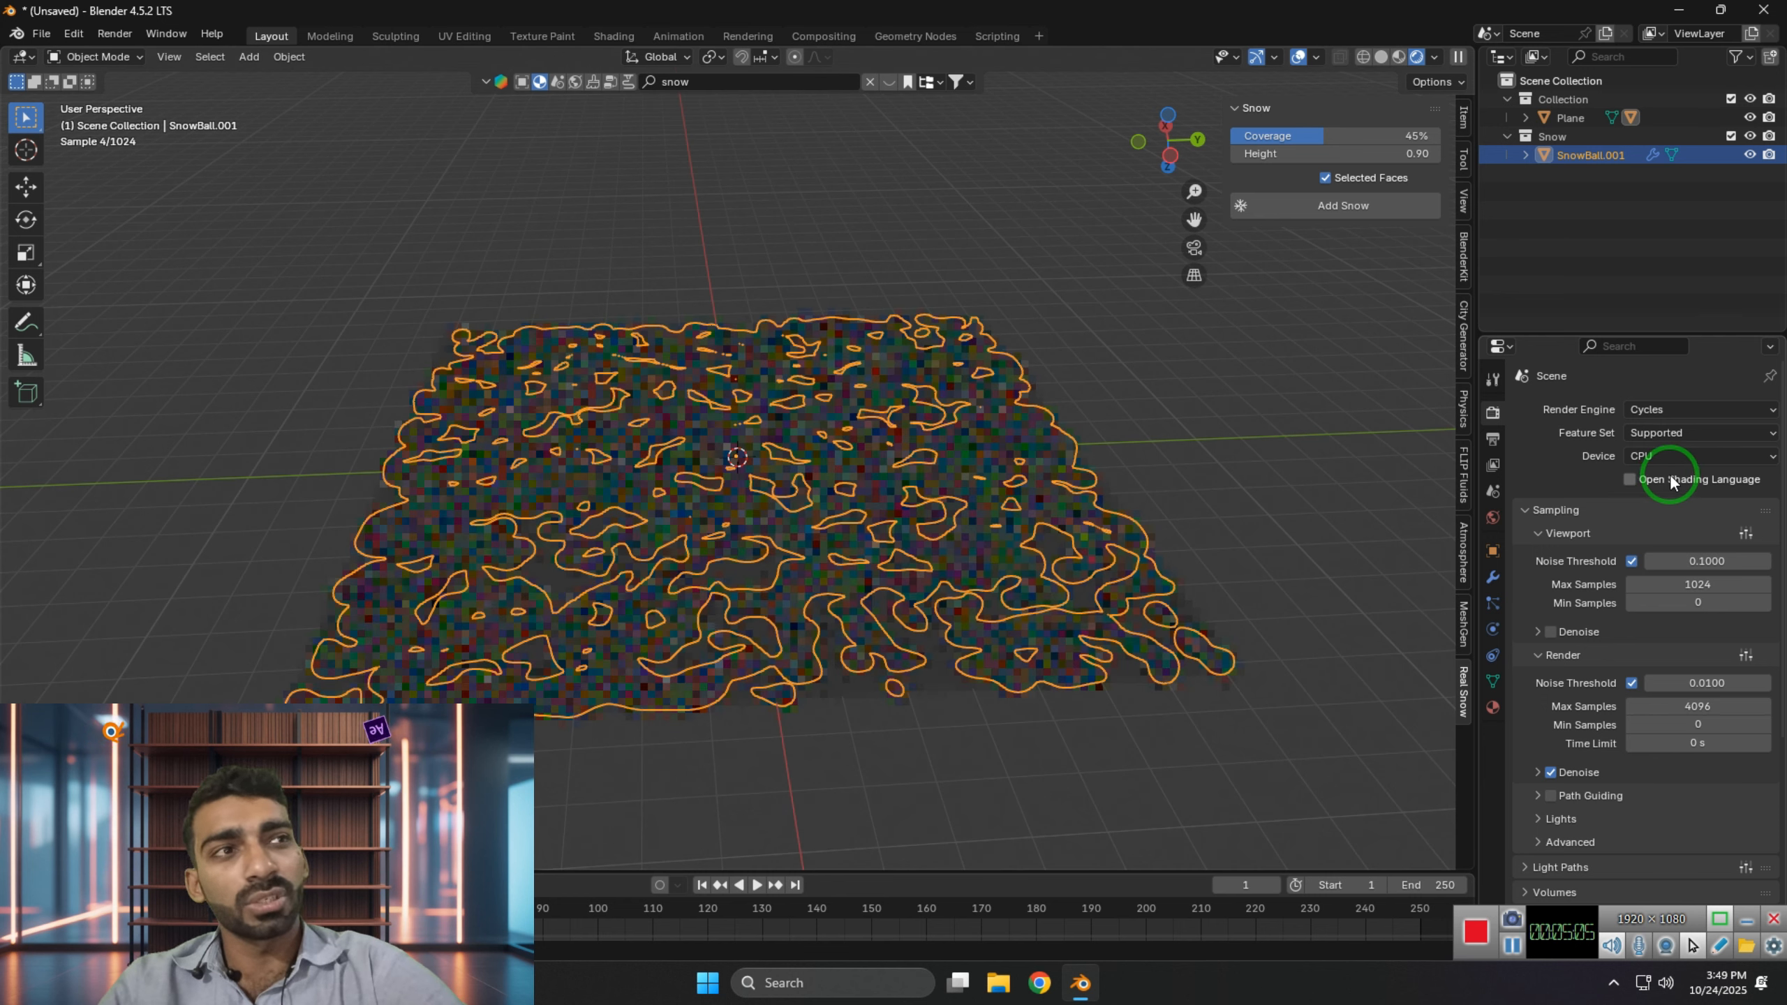
left_click(1685, 458)
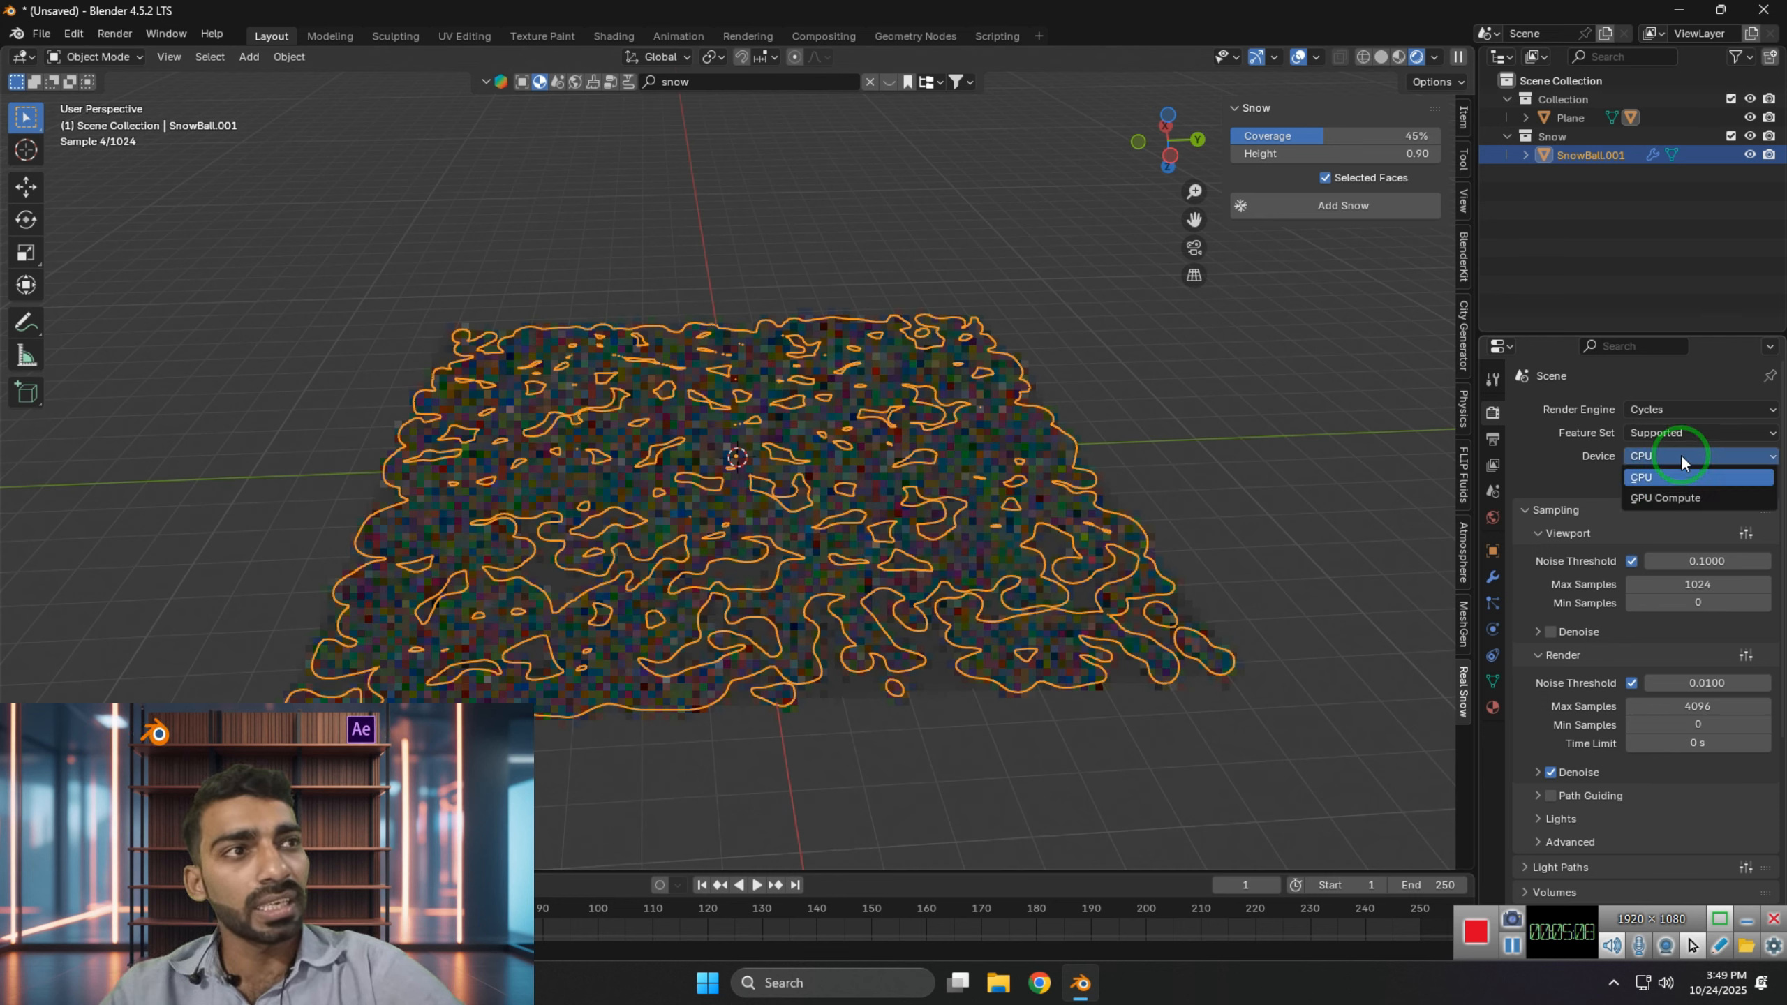
left_click(1652, 498)
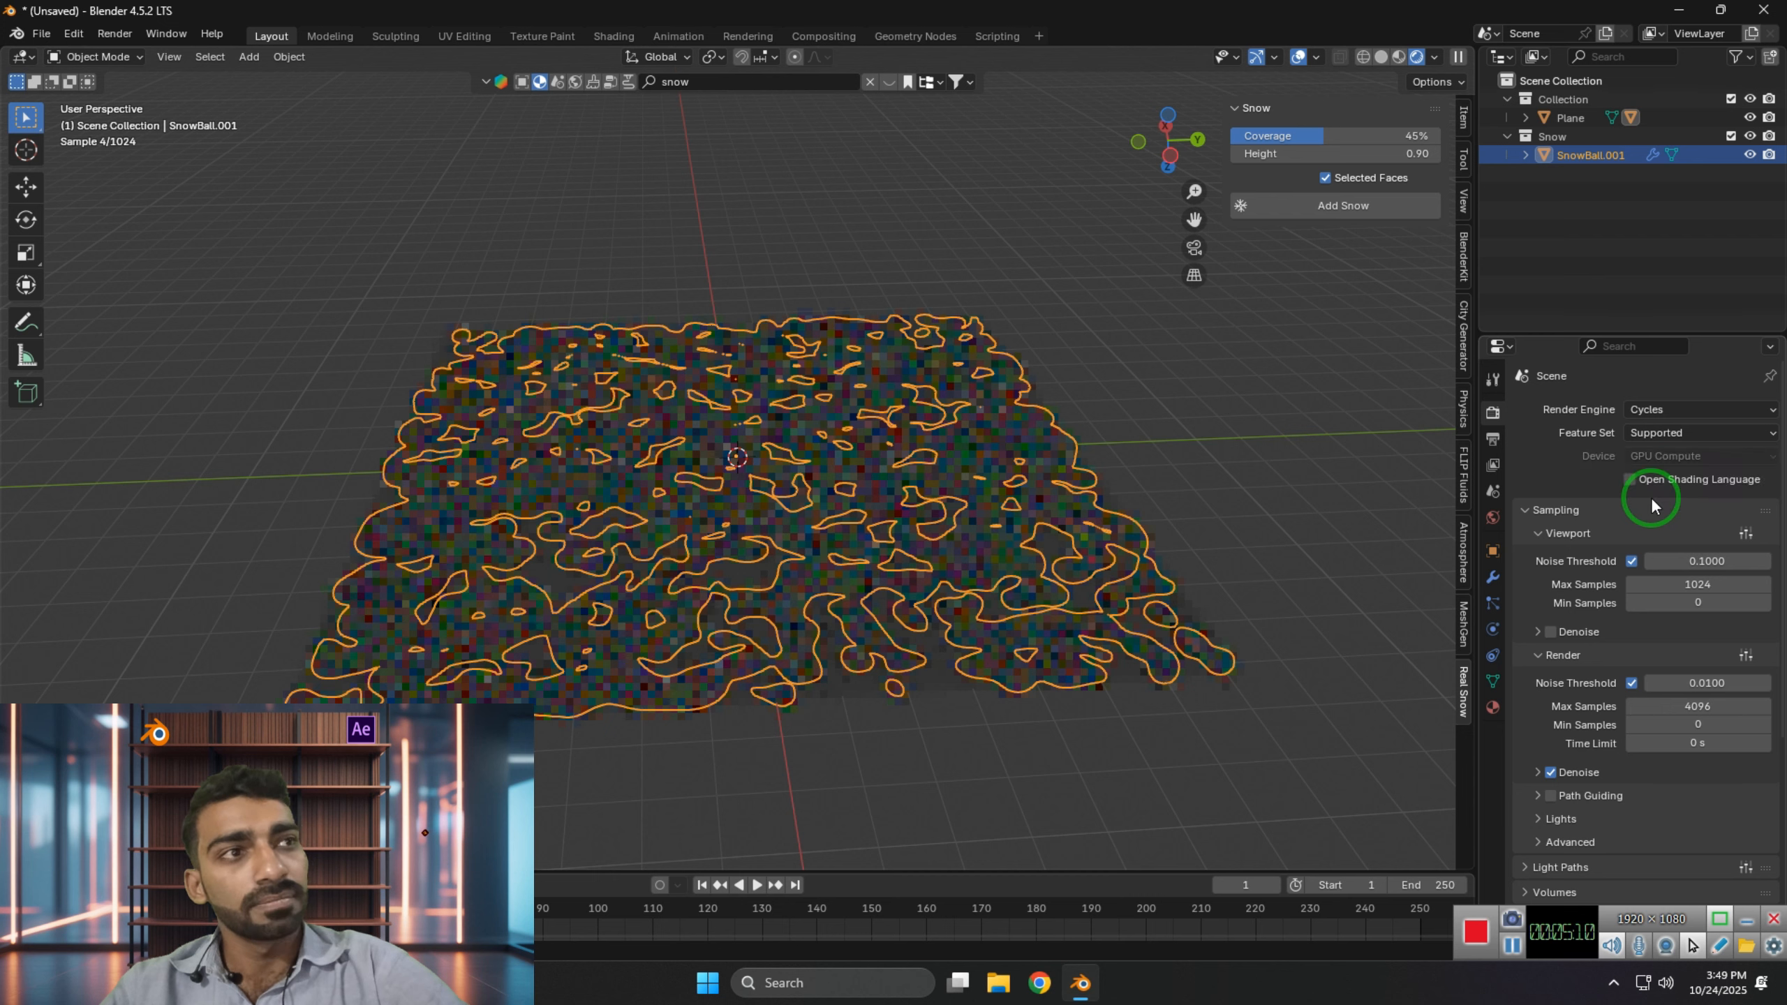
- Limit the Cycles max samples to 64 for the viewport and 128 for the render
left_click(1682, 583)
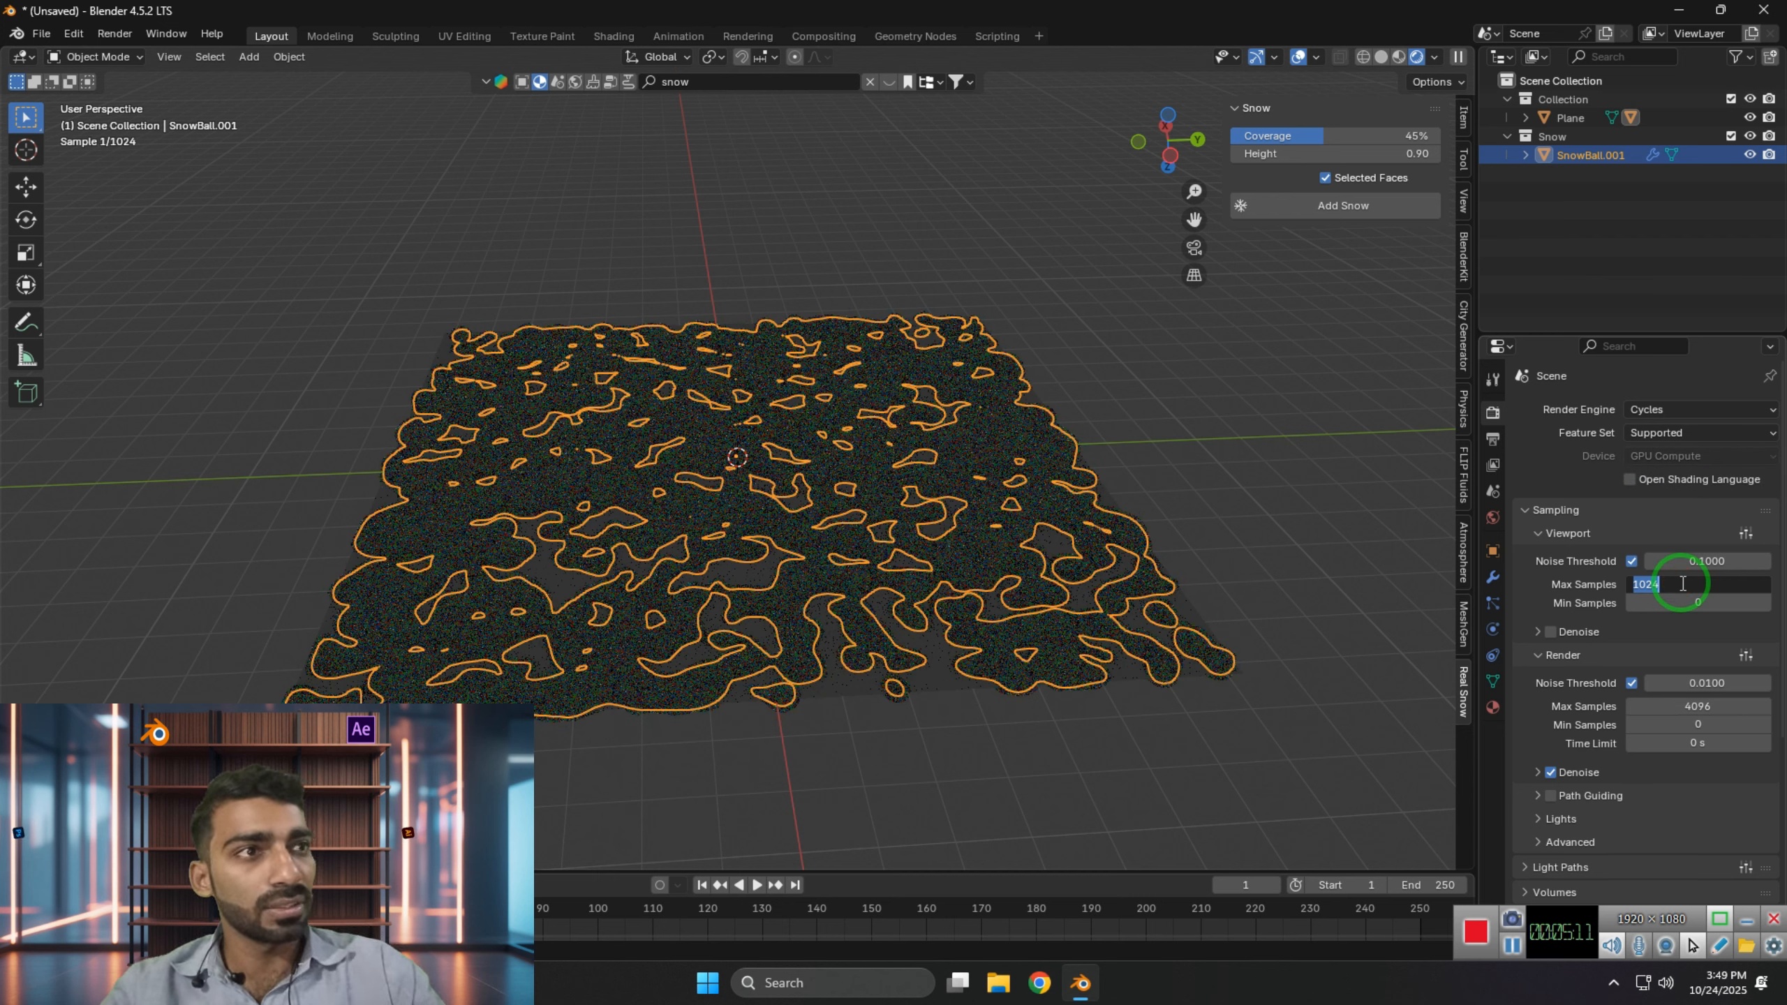
type("64")
key("Return")
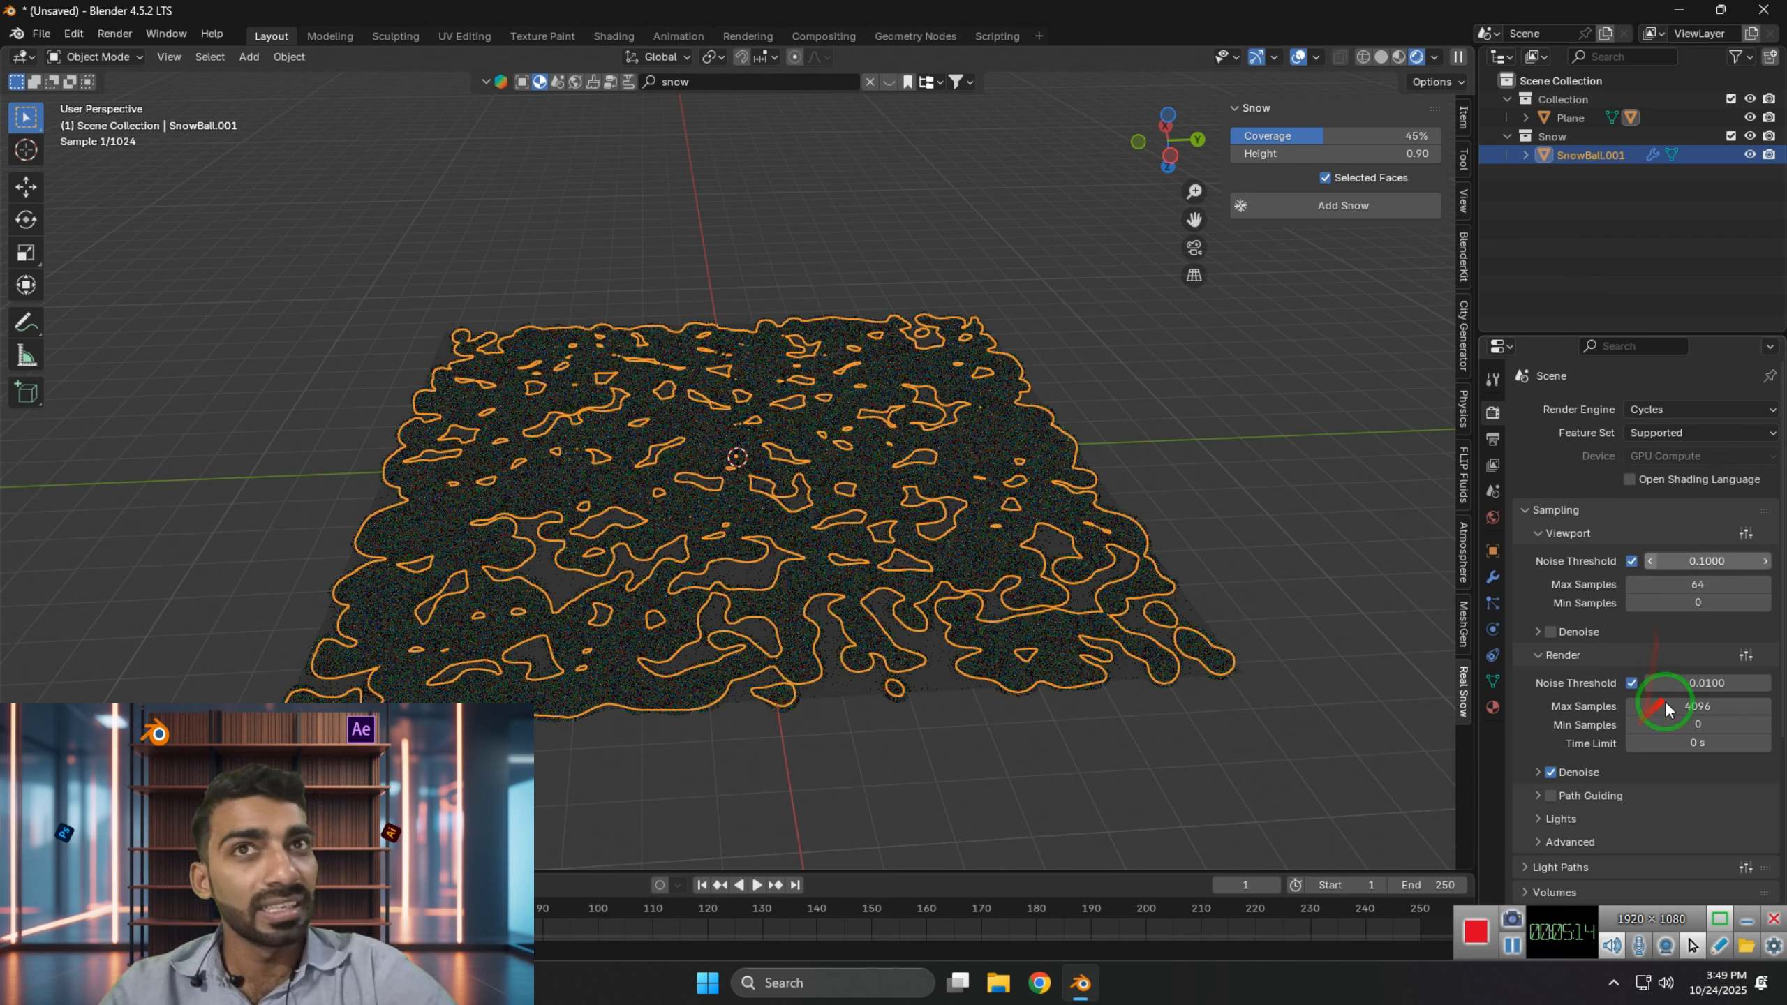
left_click(1670, 705)
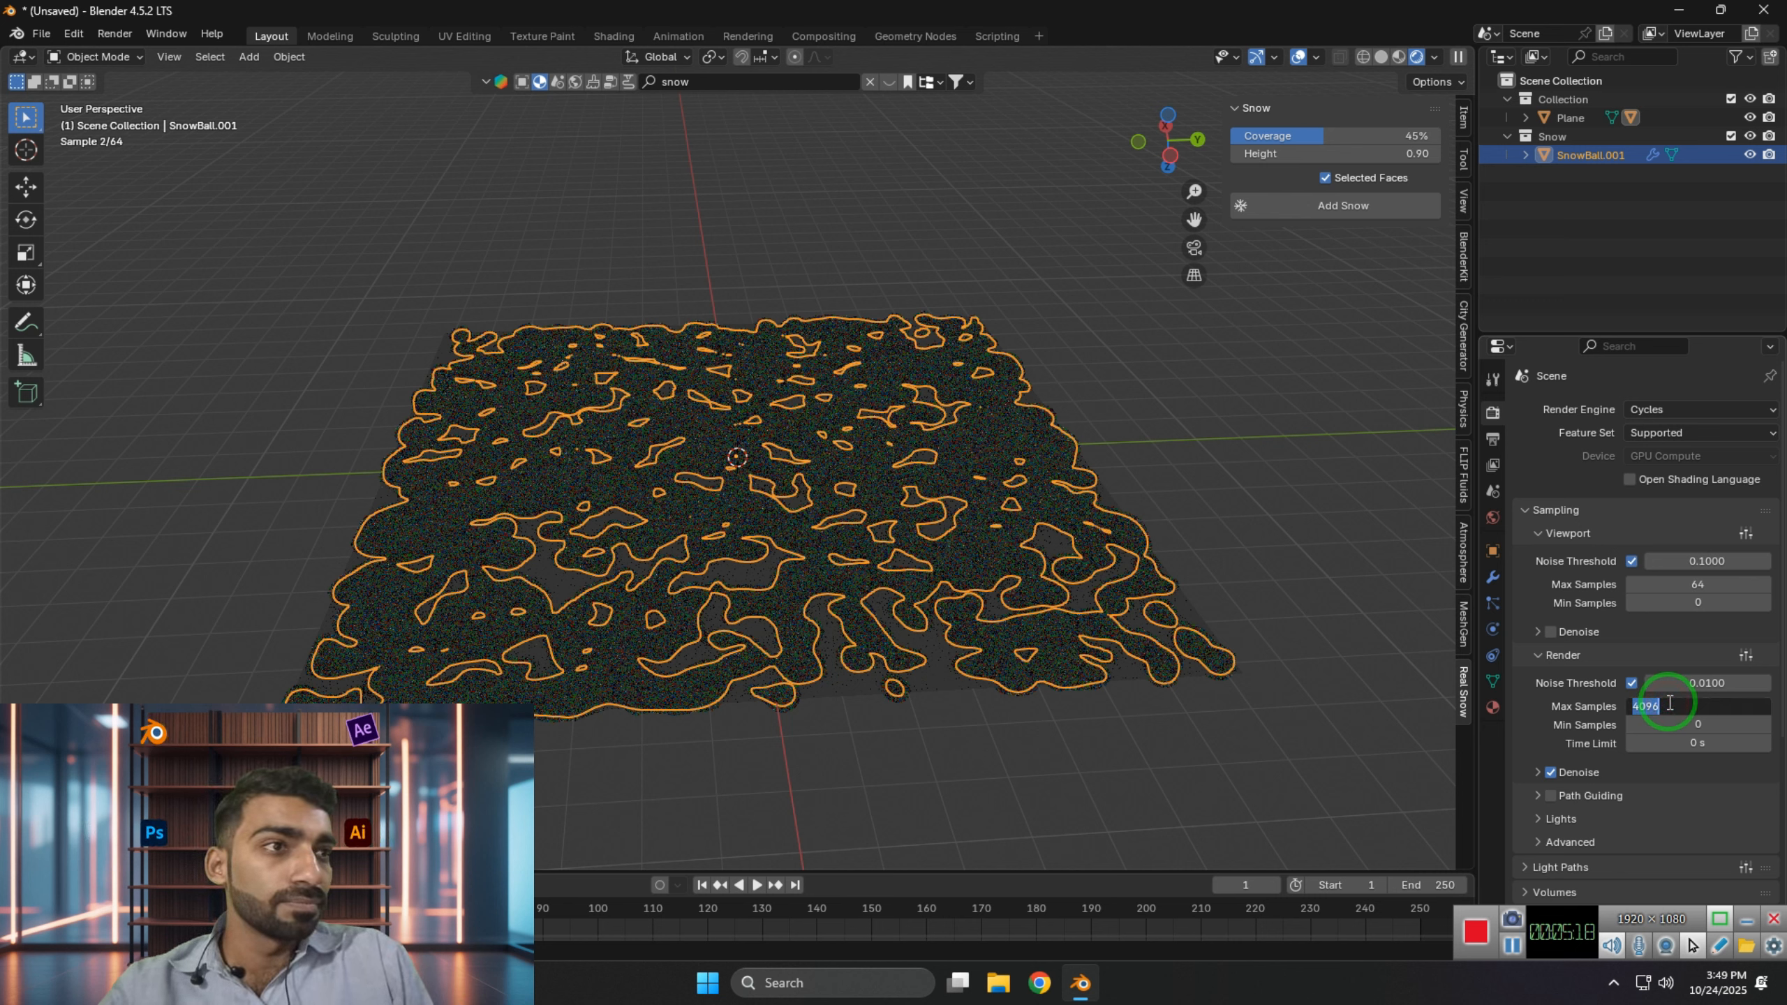
type("128")
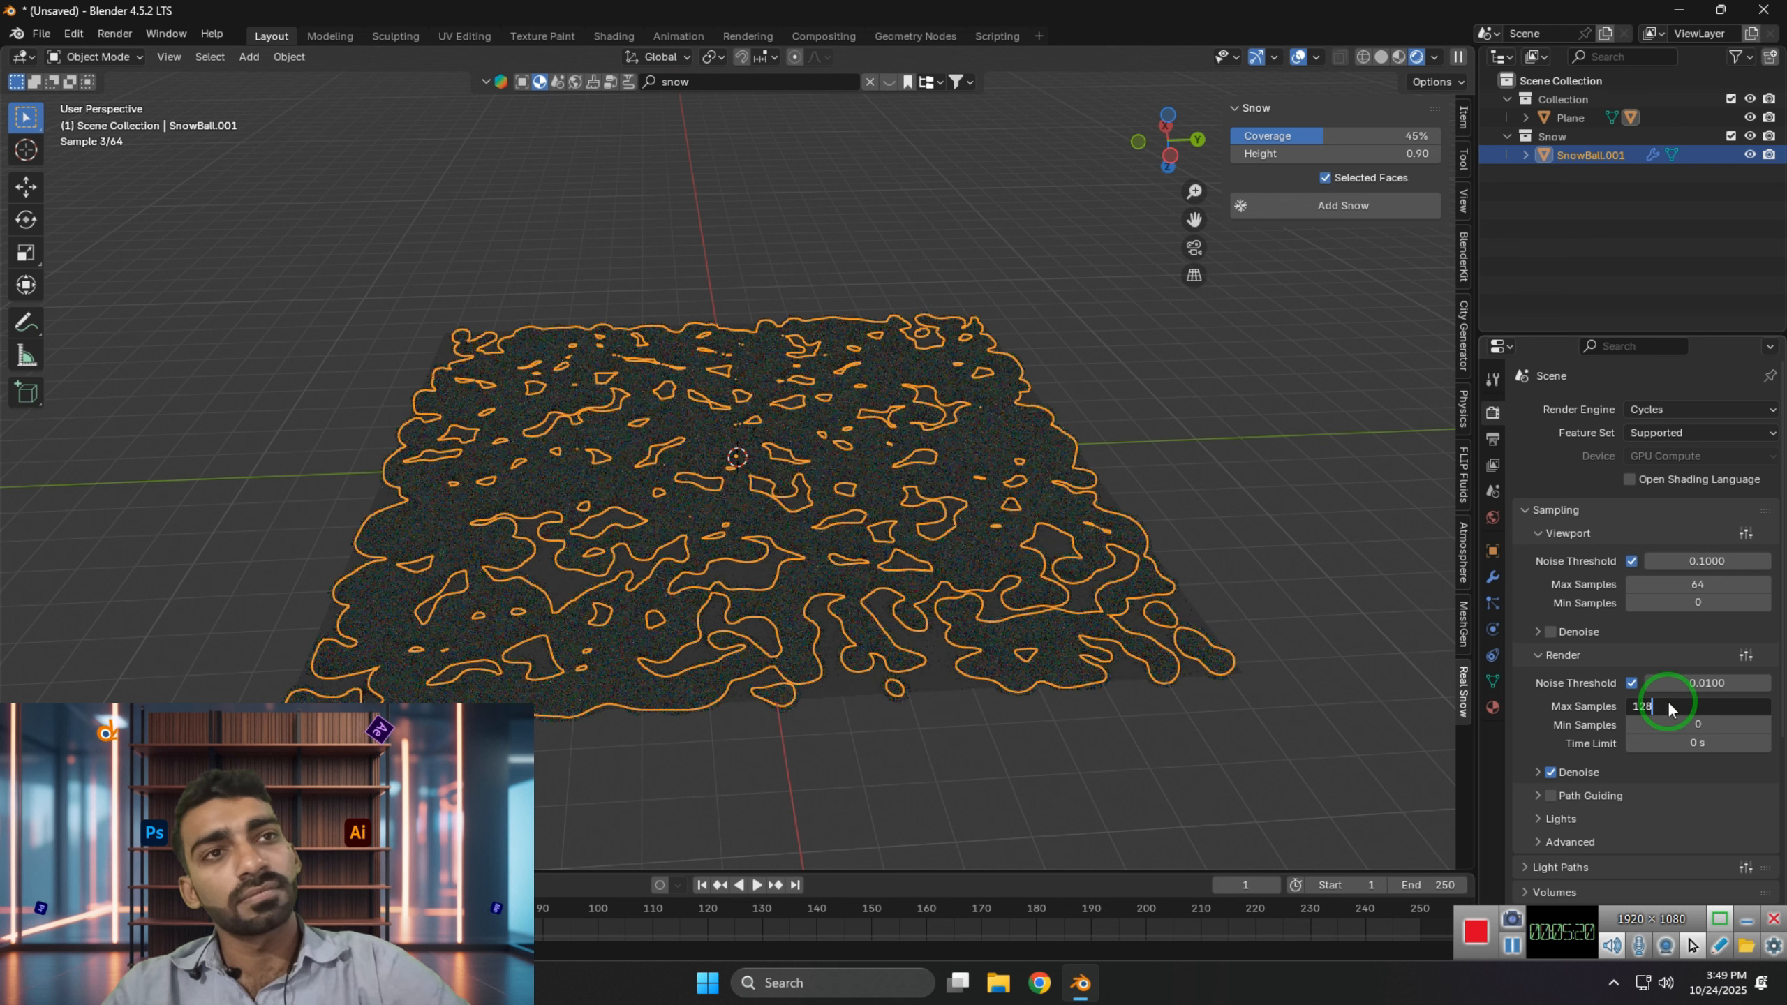
key("Return")
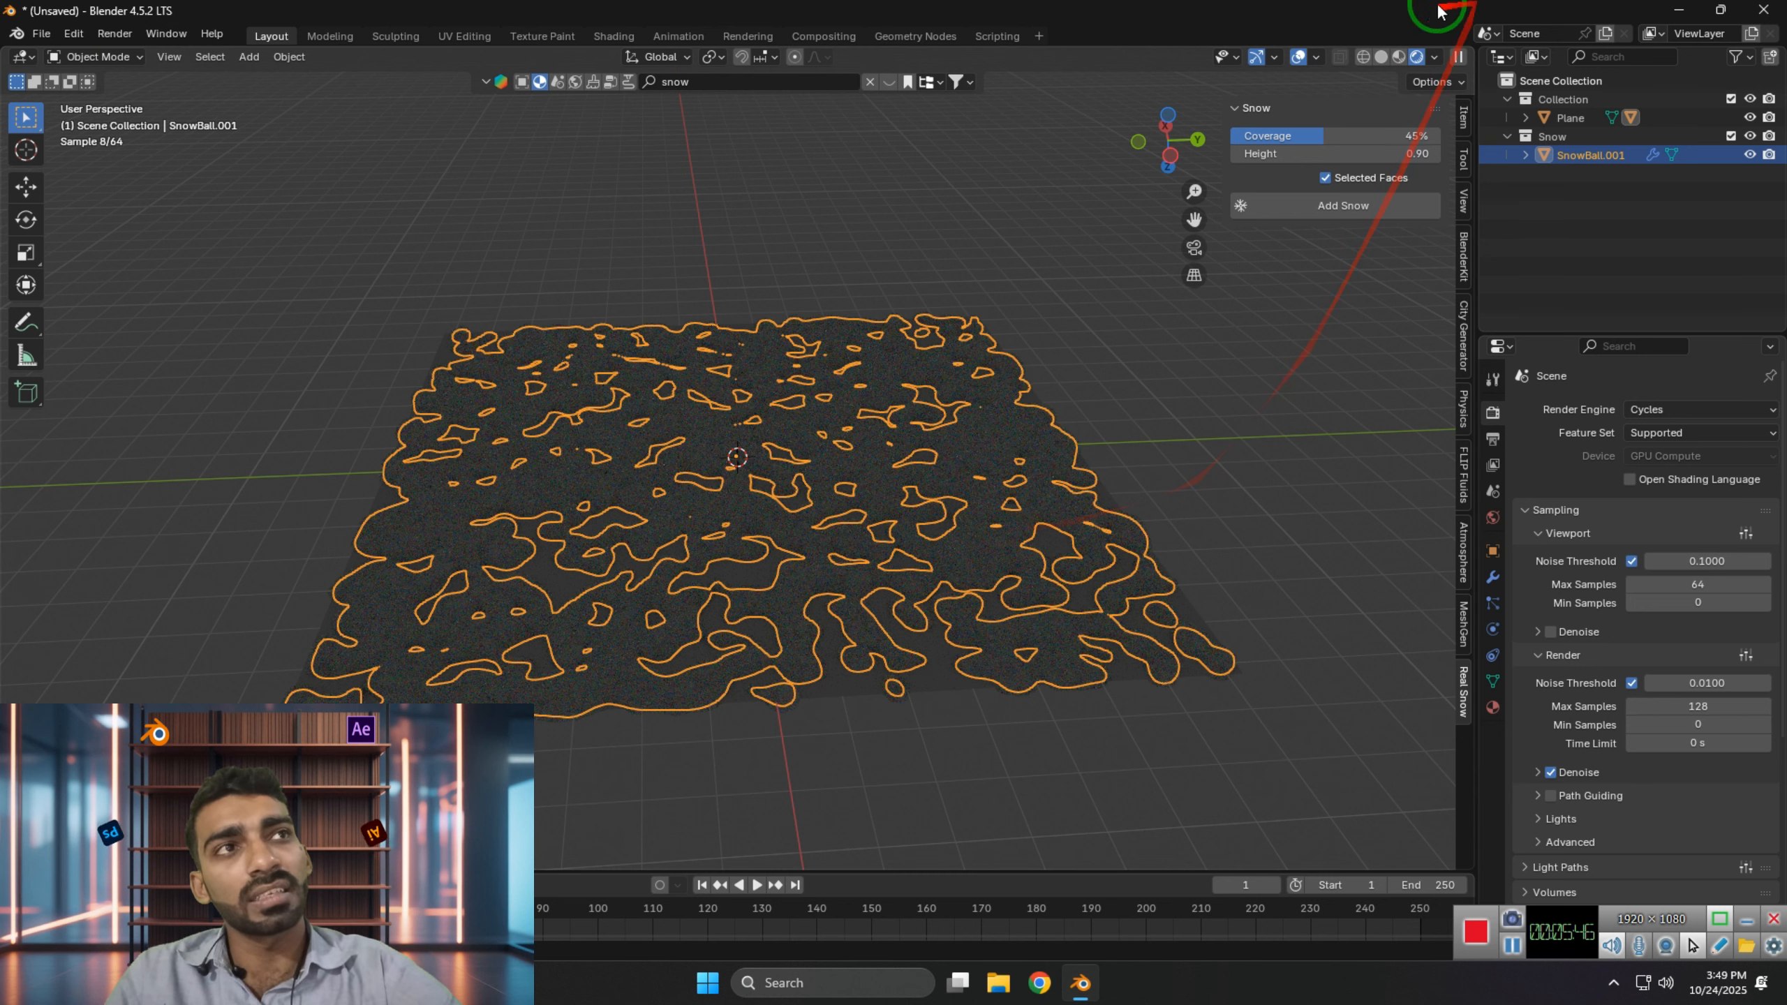
- Return the viewport to Material Preview shading for a closer view of the snow-covered plane
left_click(1399, 55)
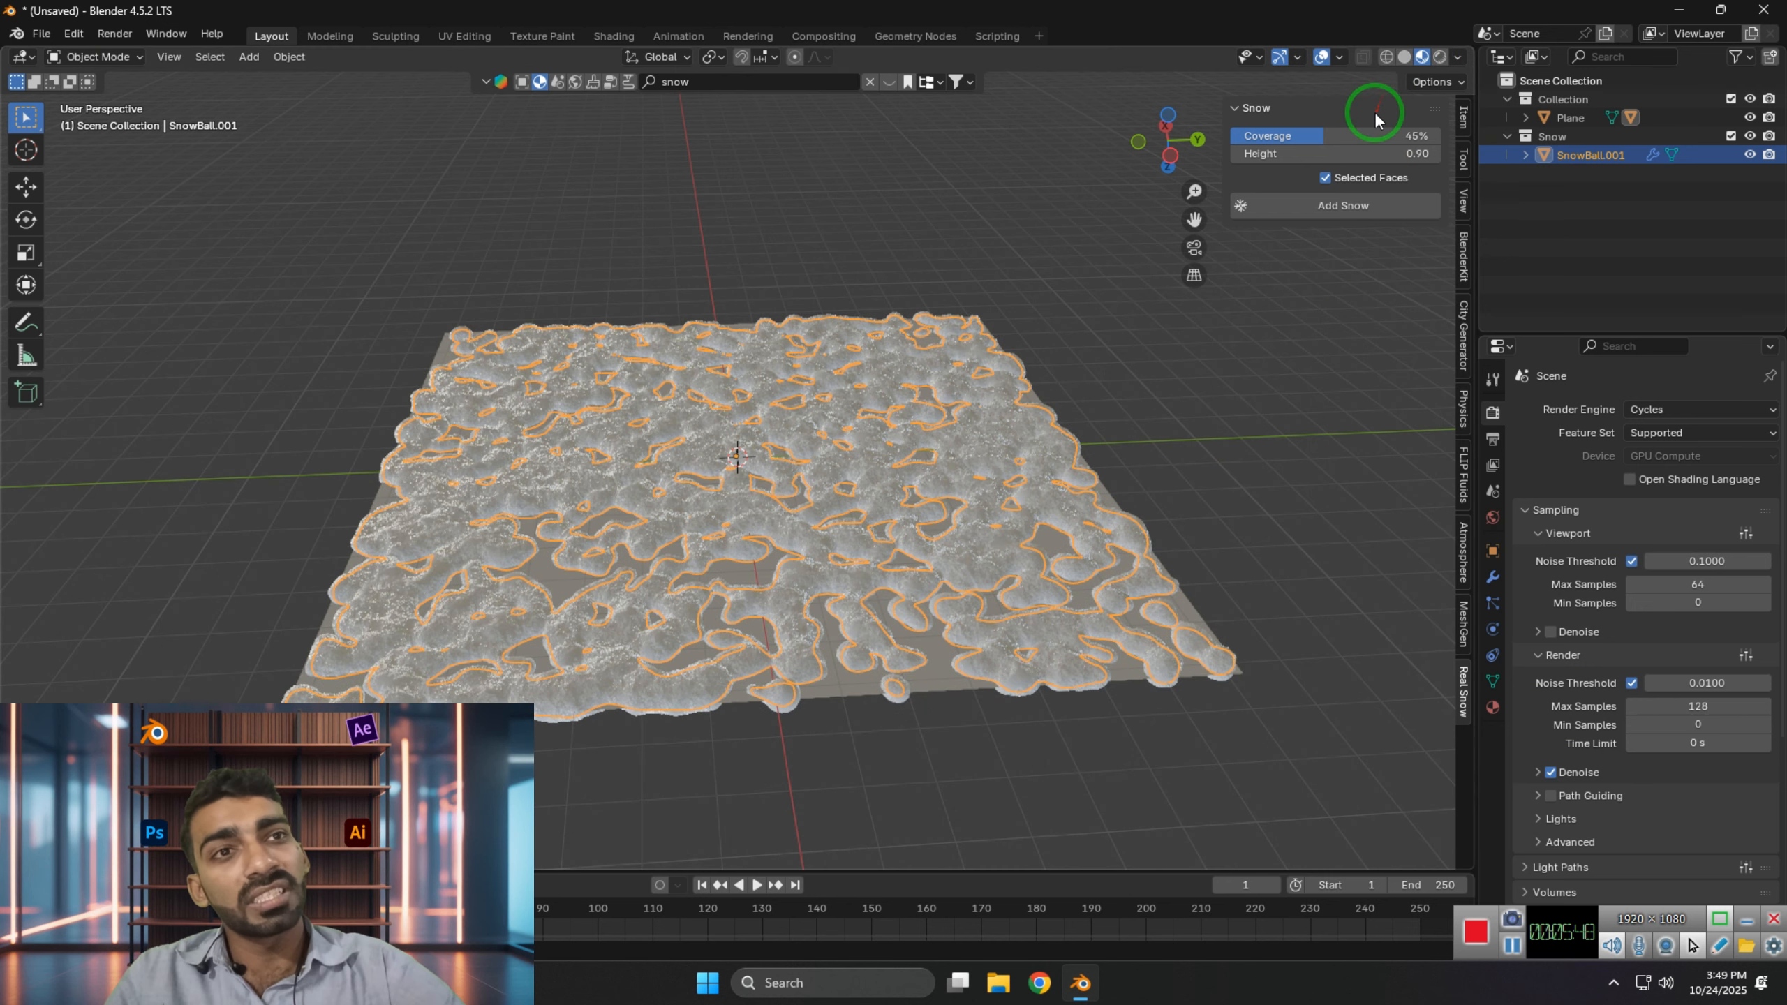
scroll(1017, 648, "up", 2)
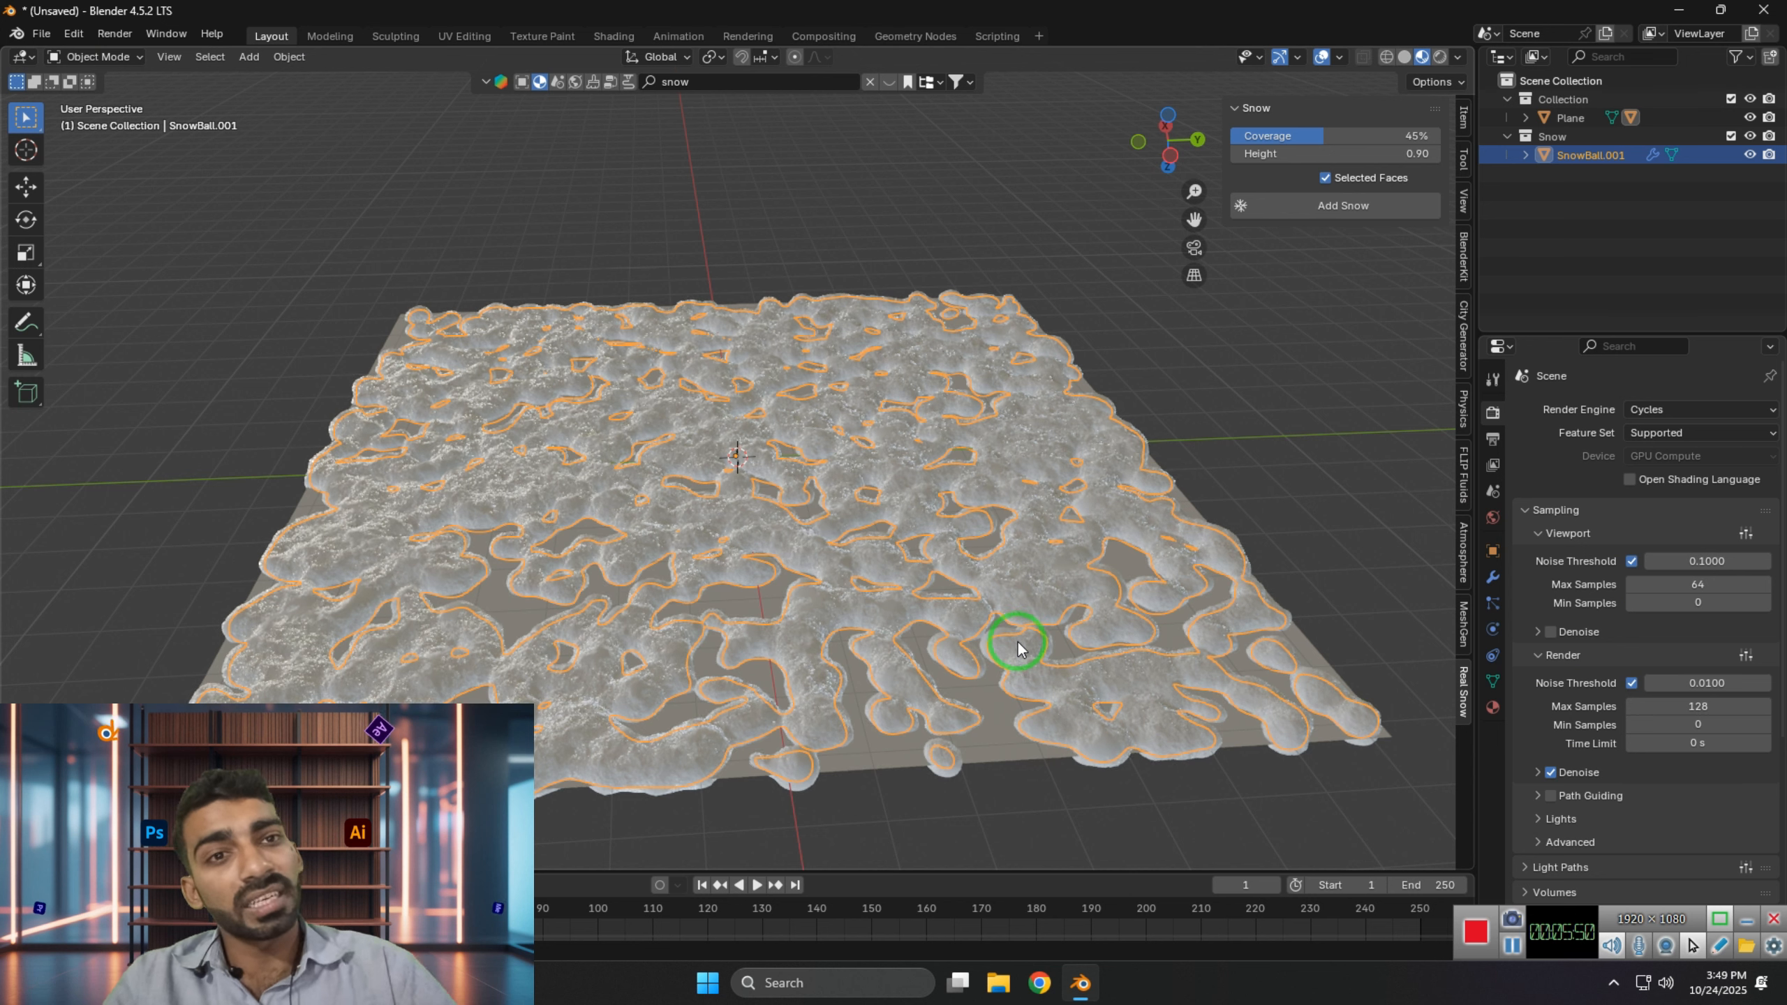